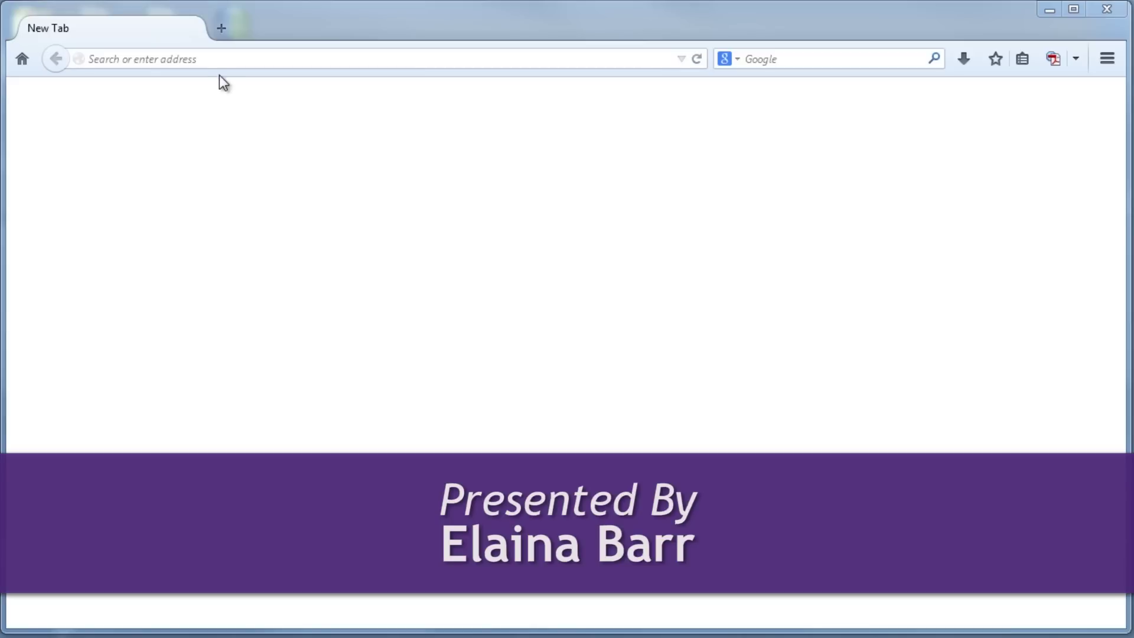
- Load the class wiki at classwiki.uww.edu in Firefox
click(215, 49)
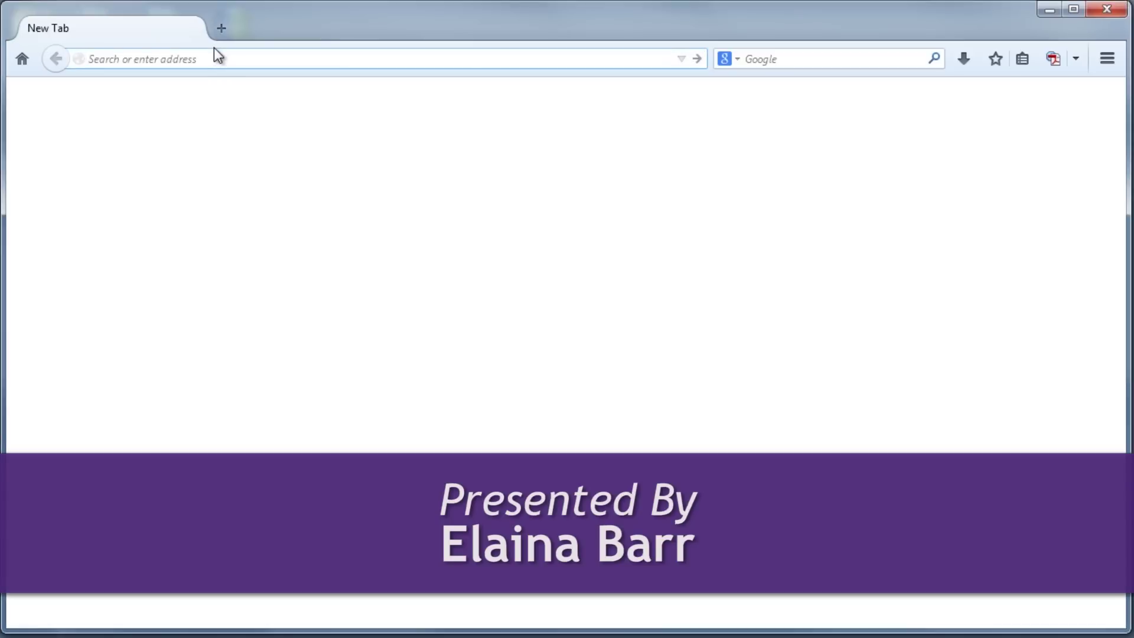
text(cla)
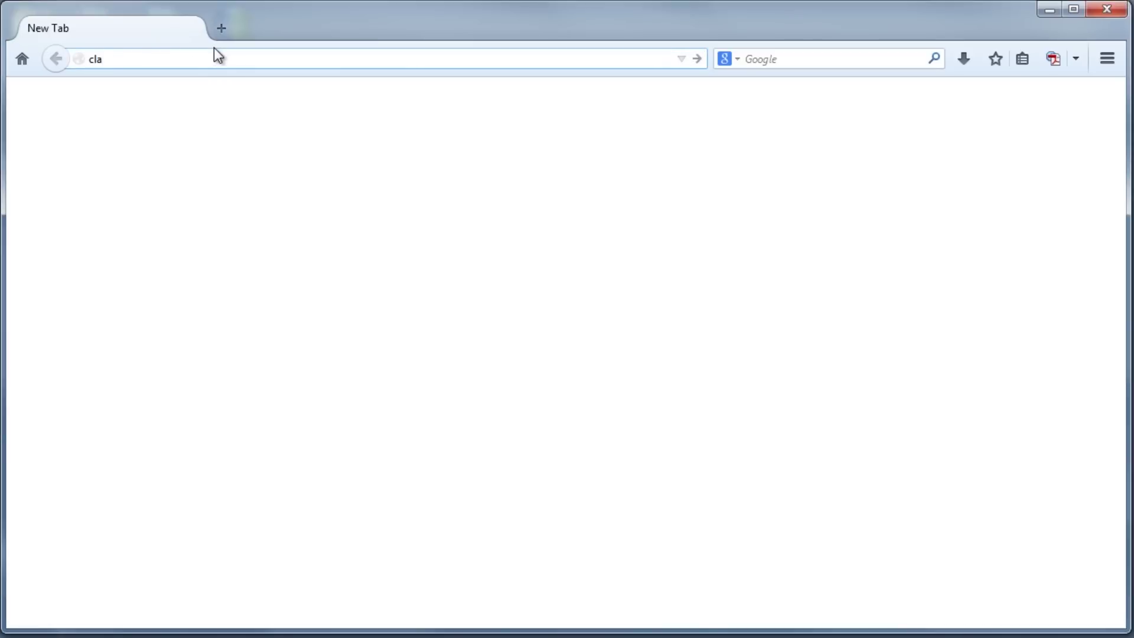
text(sswiki.uww.edu)
key(Return)
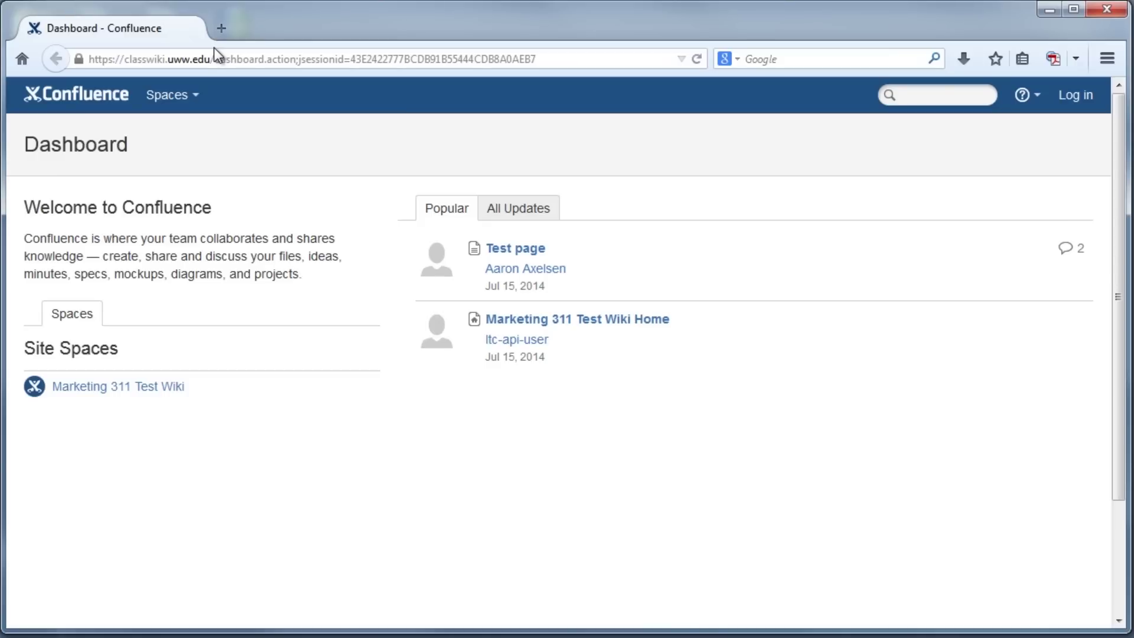
- Log in with your Net-ID and password and open the Testing Course (Summer 2014) space
click(1075, 95)
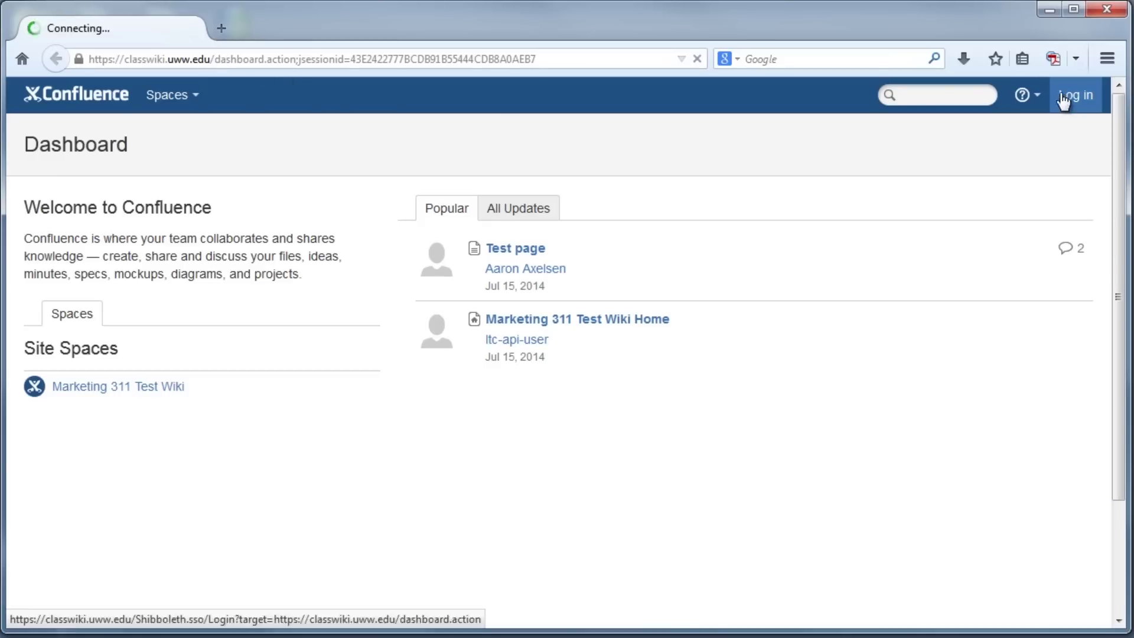
text(barrec12)
key(Tab)
text(•••••••••••)
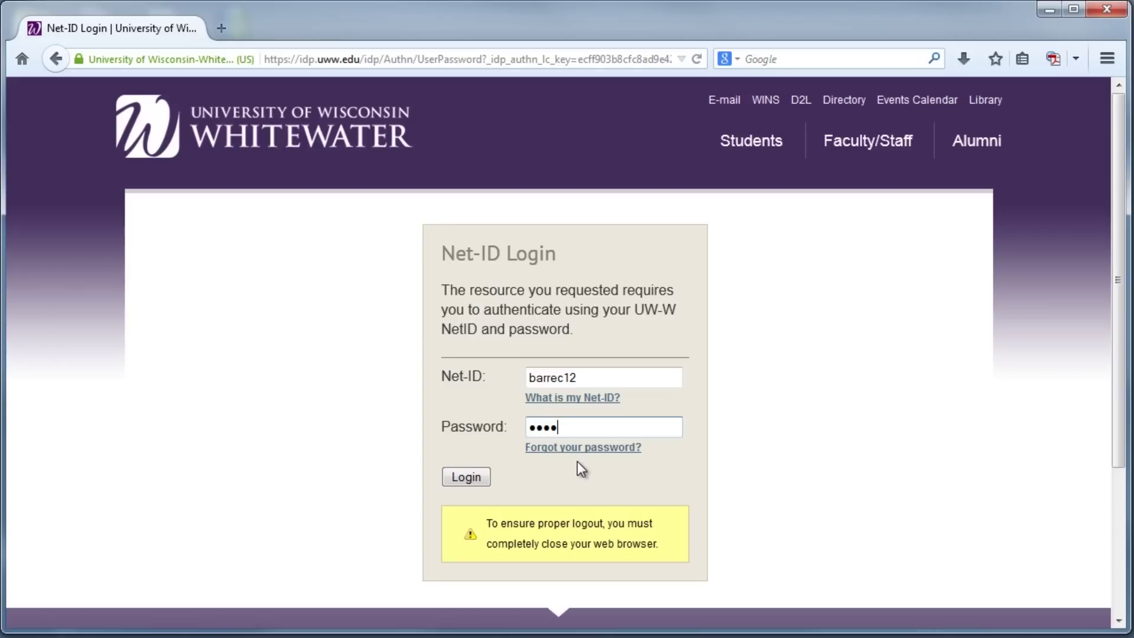
key(Return)
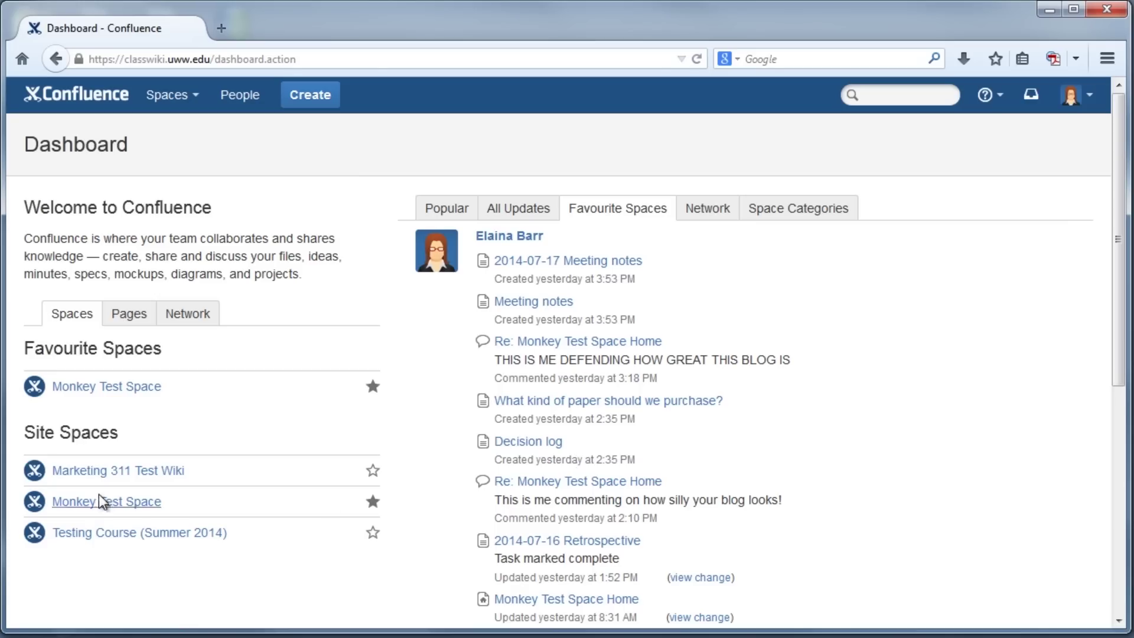
click(145, 533)
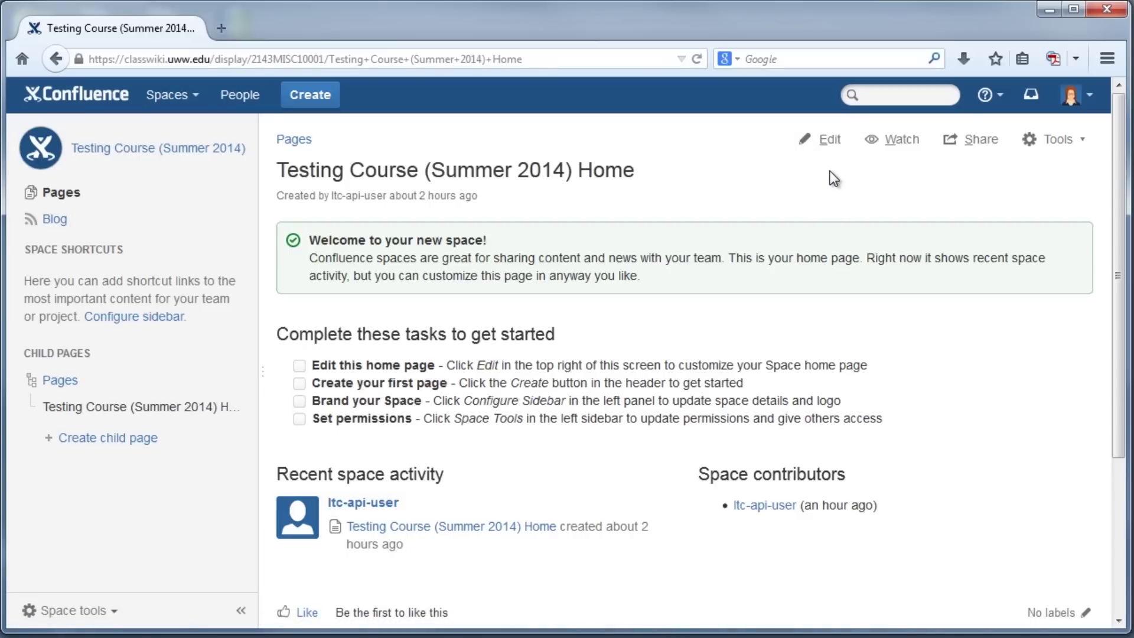
- Edit the home page and type 'Welcome to my class page~!!!' and 'LETS HAVE A GREAT YEAR!'
click(832, 140)
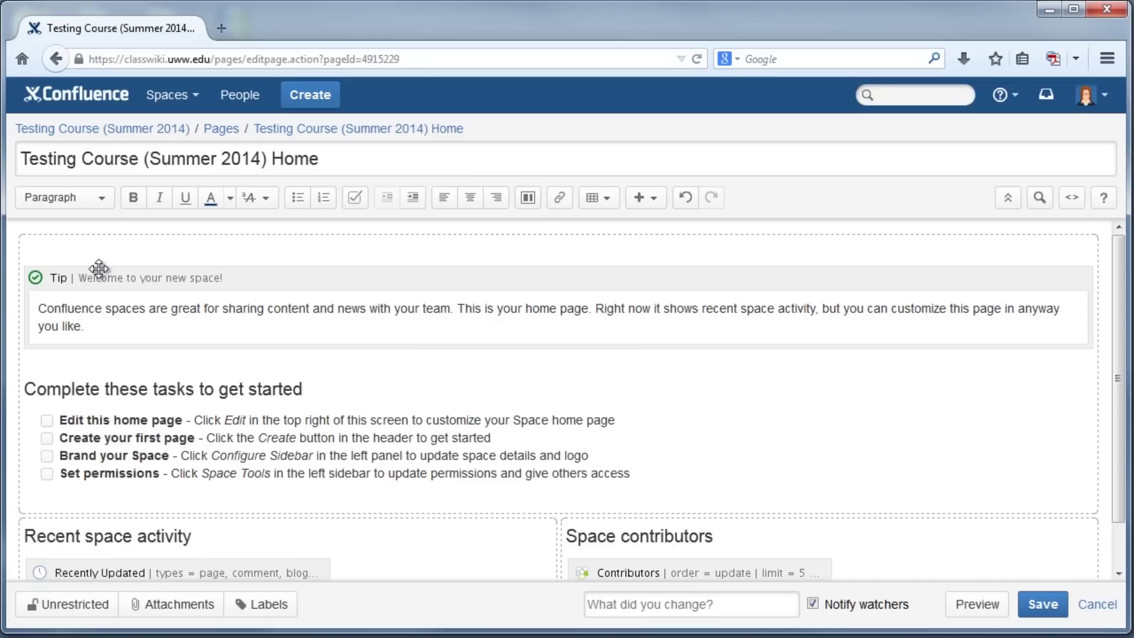
text(Welcome to my class page)
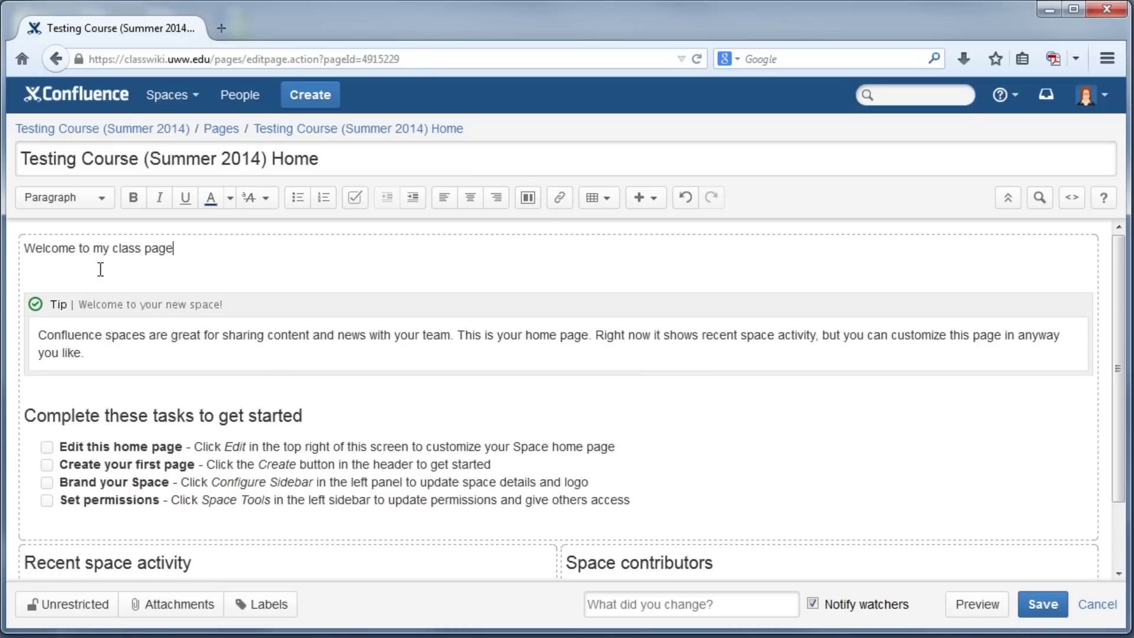
text(~!!!)
key(Return)
key(Return)
text(LETS HAVE A GREAA)
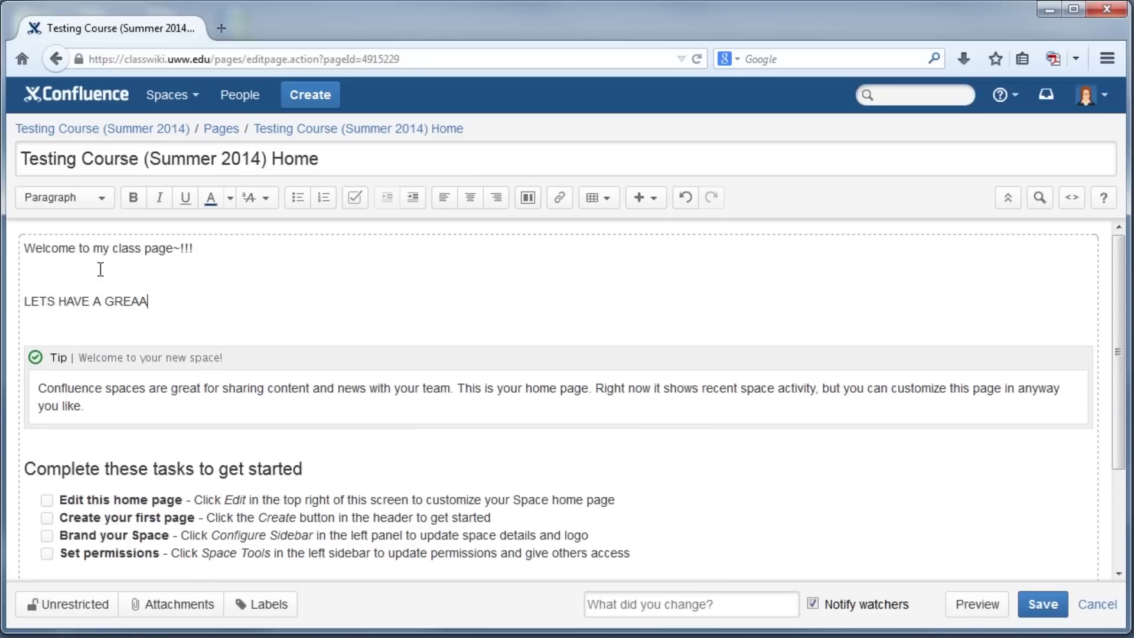
key(BackSpace)
text(T YEAR!)
- Make the welcome line a bold Heading 1 and the second line a Heading 3
key(ctrl+Home)
key(shift+End)
key(ctrl+b)
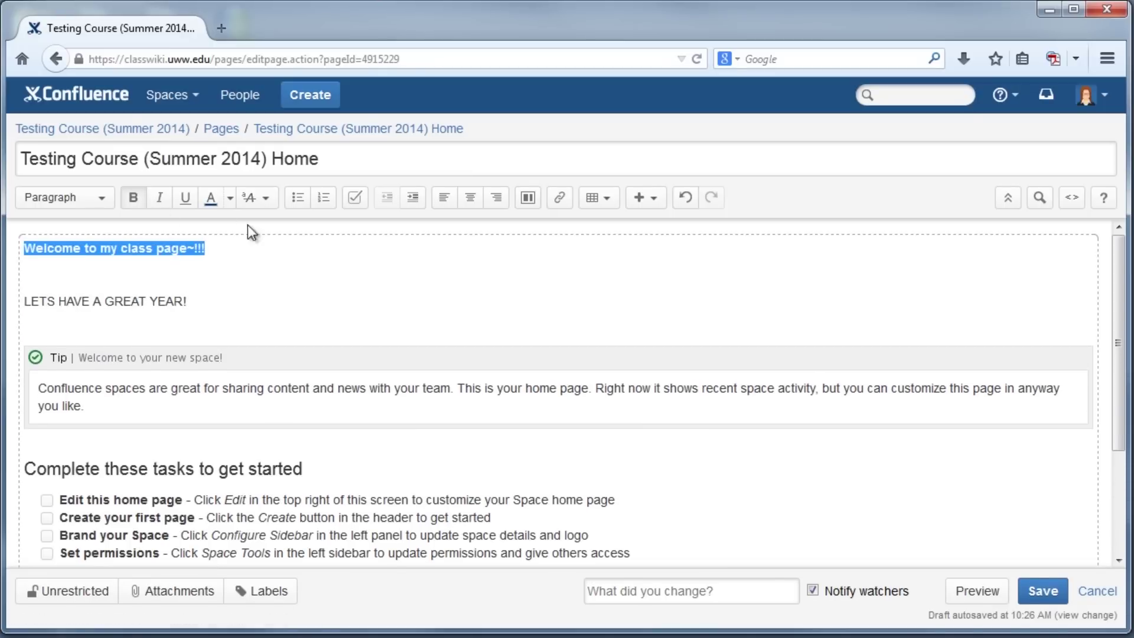
click(64, 197)
click(93, 248)
key(Down)
key(Down)
key(shift+End)
key(ctrl+3)
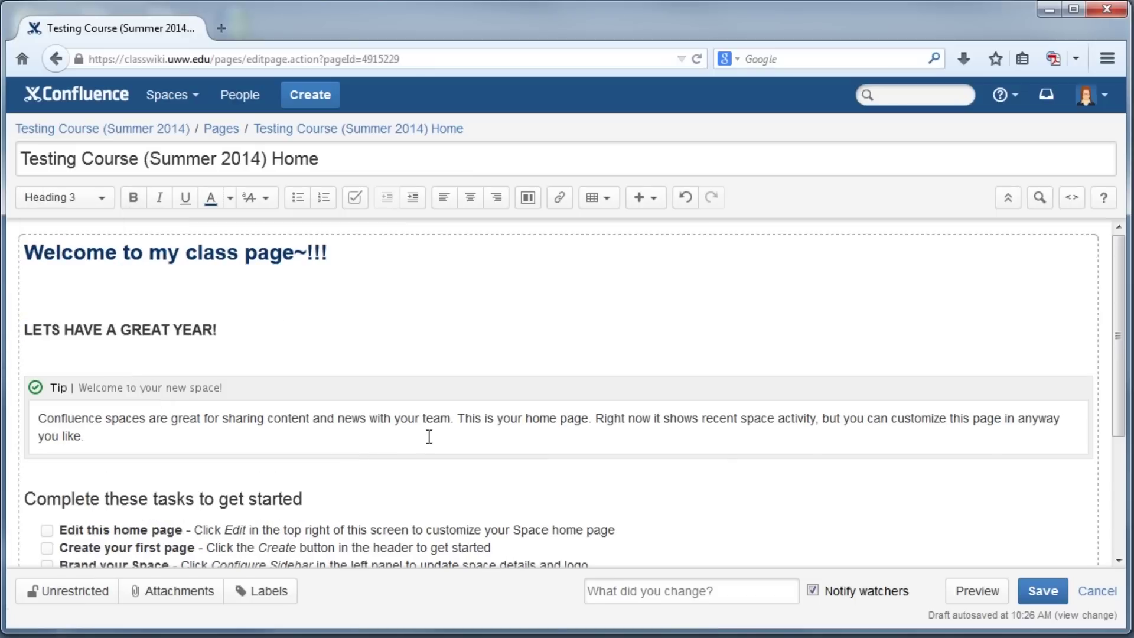
- Switch the page to a three-column layout
click(528, 197)
click(569, 231)
click(499, 382)
- In the middle column, type 'This is where I'll be posting Homework:', then Assignments:, Readings:, Upcoming Quizzes:
text(This )
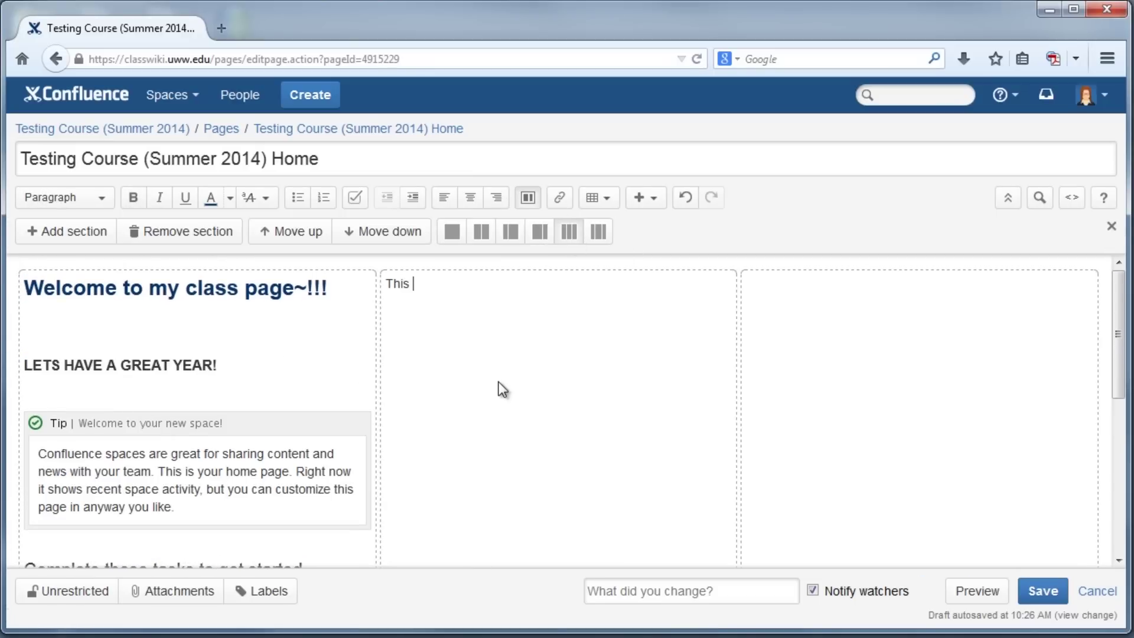
text(is where I'll be posting Homwork)
key(Left)
key(Left)
key(Left)
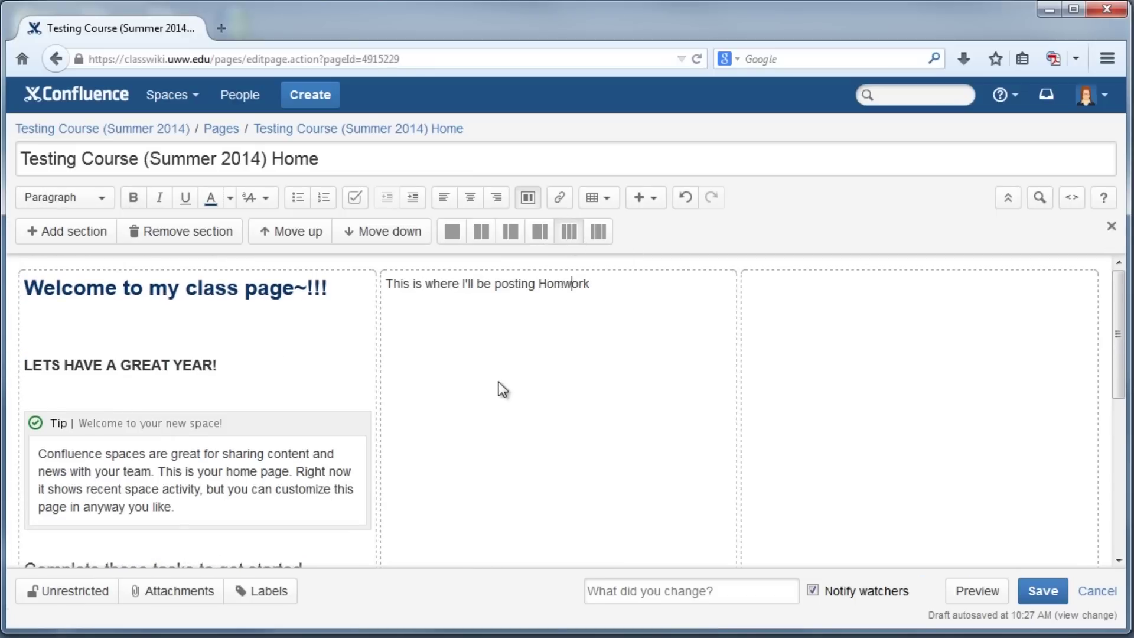
text(e)
key(End)
text(:)
key(Return)
text(Assignments:)
key(Return)
key(Return)
text(Readings:)
key(Return)
key(Return)
text(Upcom)
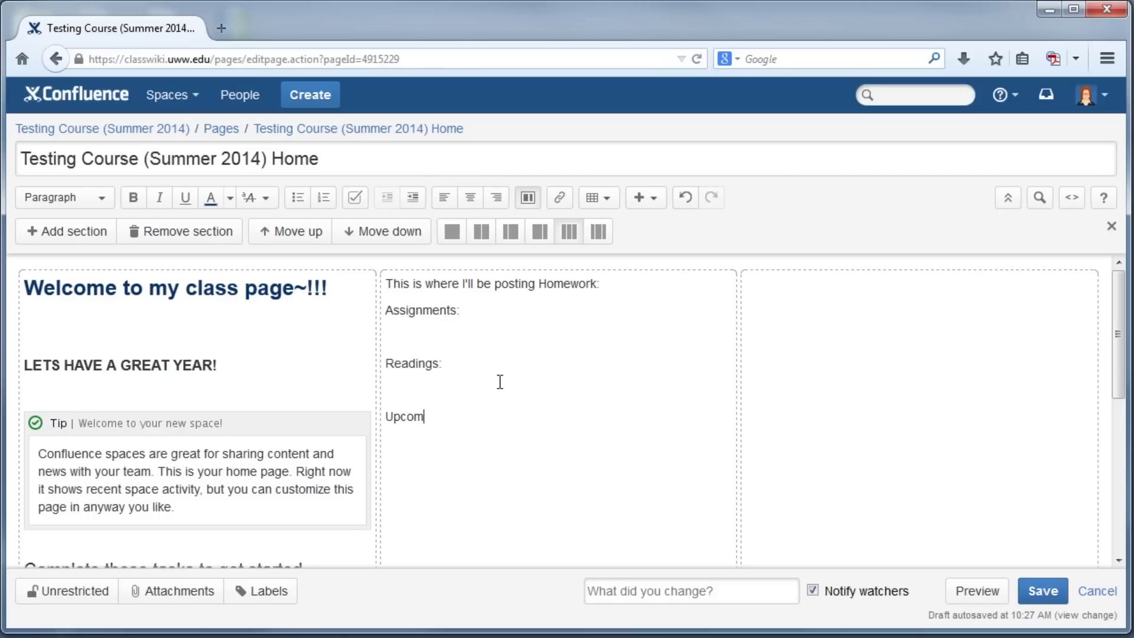
text(ing Quizzes:)
- Make the homework line a Heading 3
drag(641, 276, 385, 285)
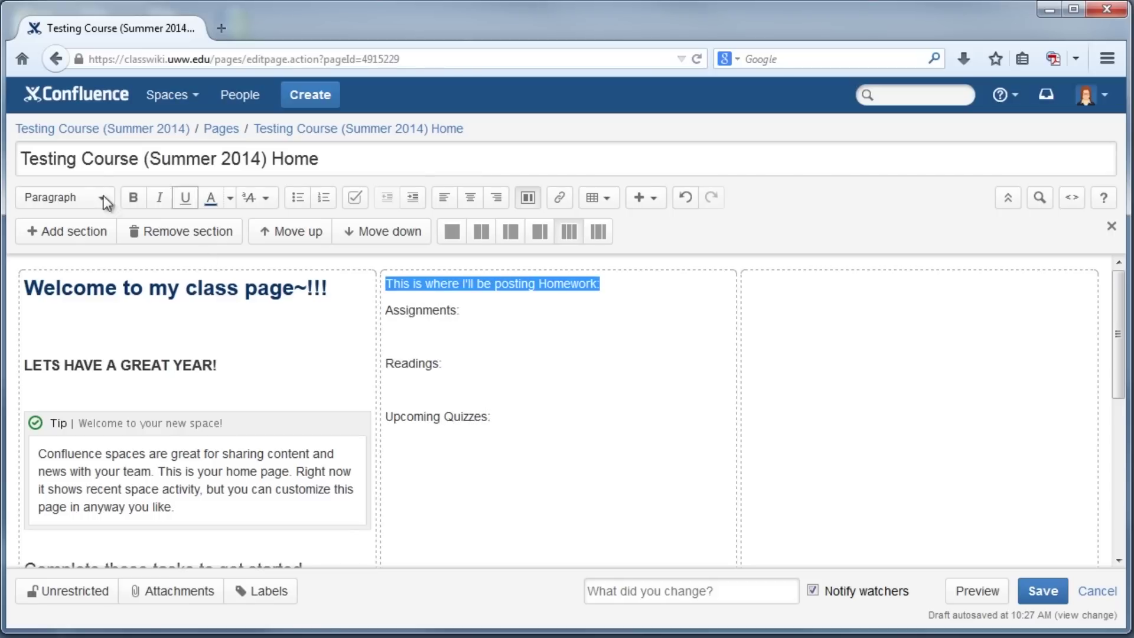
click(106, 203)
click(53, 293)
click(488, 420)
- Colour Assignments green, Readings red and Upcoming Quizzes blue; begin the third-column goals sentence
drag(460, 314, 339, 314)
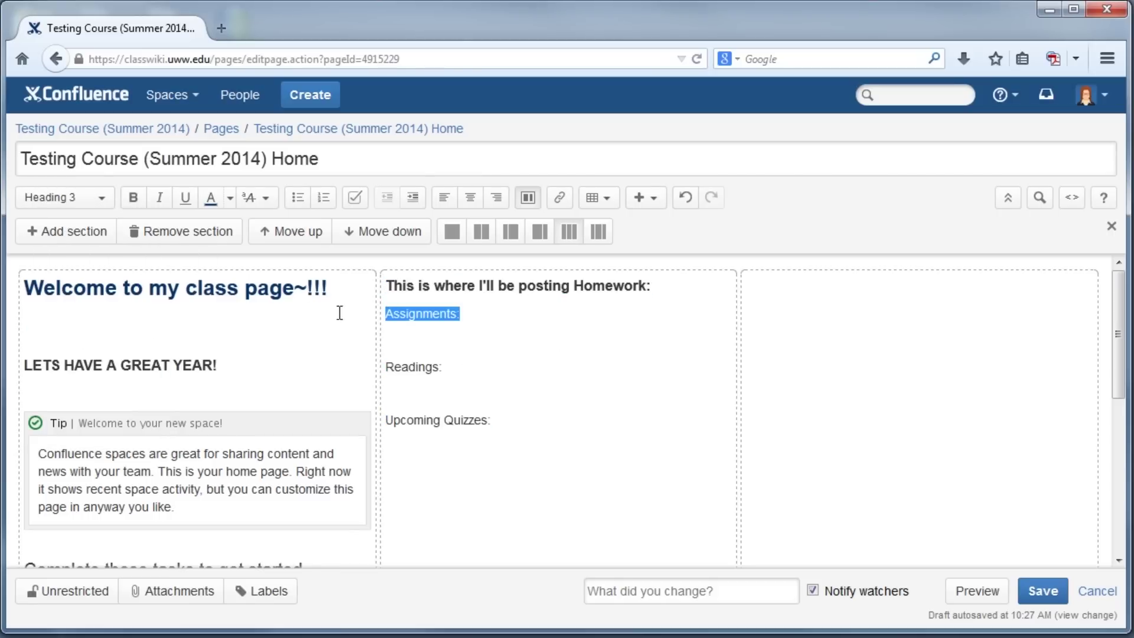
click(230, 198)
click(266, 260)
drag(443, 367, 381, 367)
click(230, 198)
click(214, 259)
drag(493, 420, 296, 432)
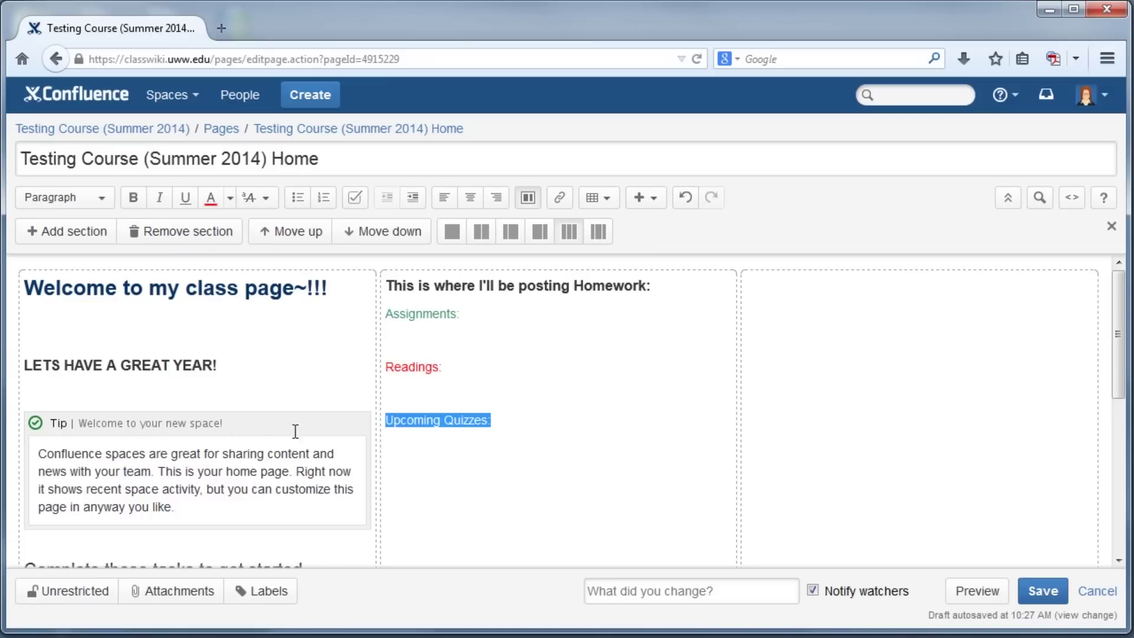
click(231, 198)
click(313, 271)
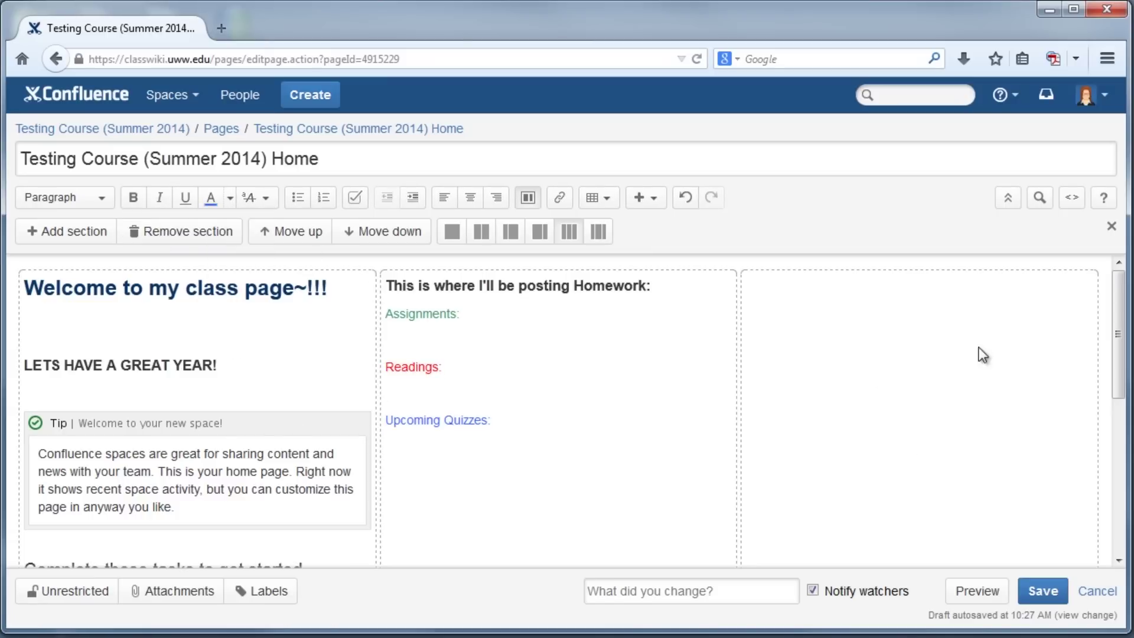
click(843, 316)
text(This is where I will tell you the )
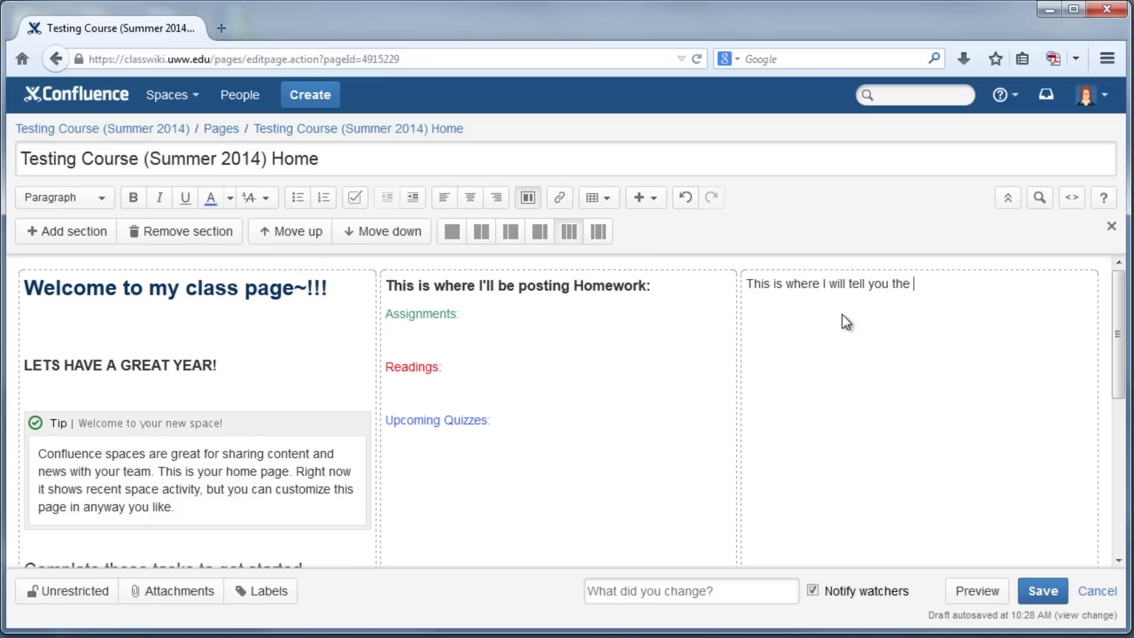
text(educational goals of this week and of this)
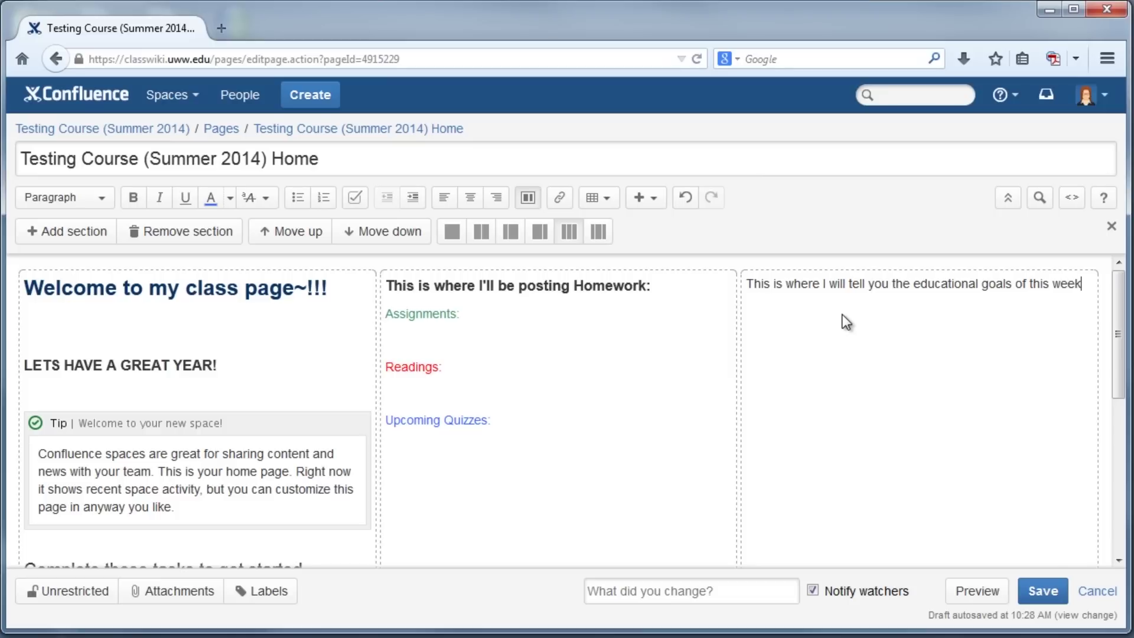
- Finish the goals sentence '...our current section and of our week' as a Heading 1 ending in a colon
key(BackSpace)
key(BackSpace)
key(BackSpace)
key(BackSpace)
key(BackSpace)
key(BackSpace)
key(BackSpace)
key(BackSpace)
key(BackSpace)
key(BackSpace)
key(BackSpace)
key(BackSpace)
key(BackSpace)
key(BackSpace)
key(BackSpace)
key(BackSpace)
key(BackSpace)
key(BackSpace)
key(BackSpace)
key(BackSpace)
key(BackSpace)
key(BackSpace)
key(BackSpace)
text(our current section and of our week.)
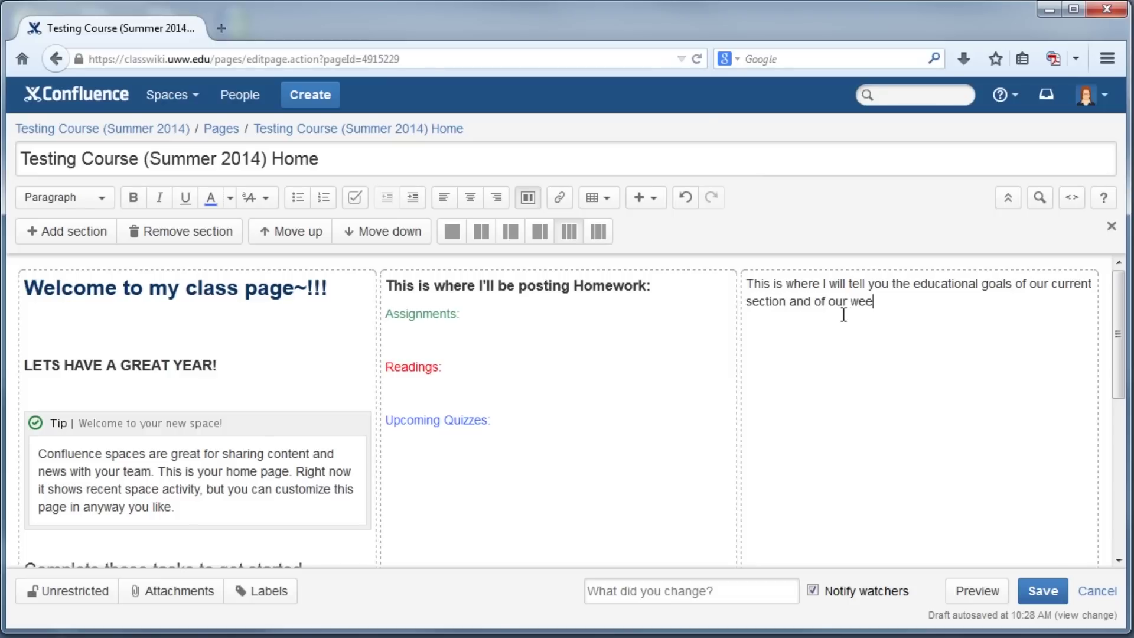
triple_click(843, 314)
key(ctrl+1)
click(1015, 349)
key(BackSpace)
text(:)
key(Return)
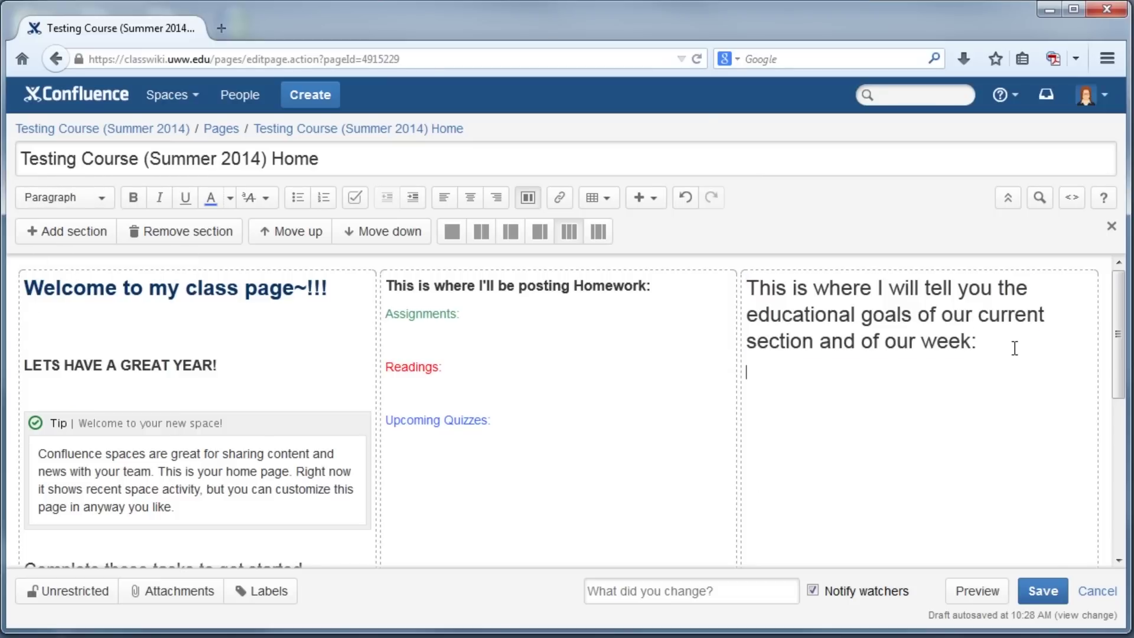
key(Return)
- Add the labels Weekly goals:, Section goals: and Semester Goals: below the heading
text(Weekly goals:)
key(Return)
key(Return)
text(Section goals:)
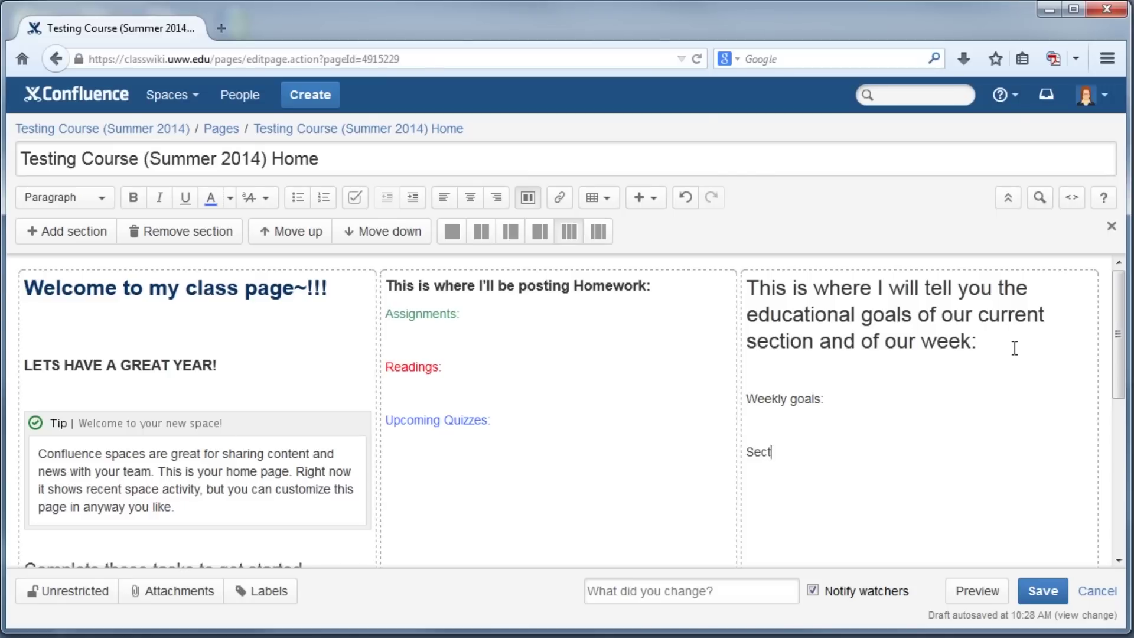
key(Return)
key(Return)
text(Semester Goals:)
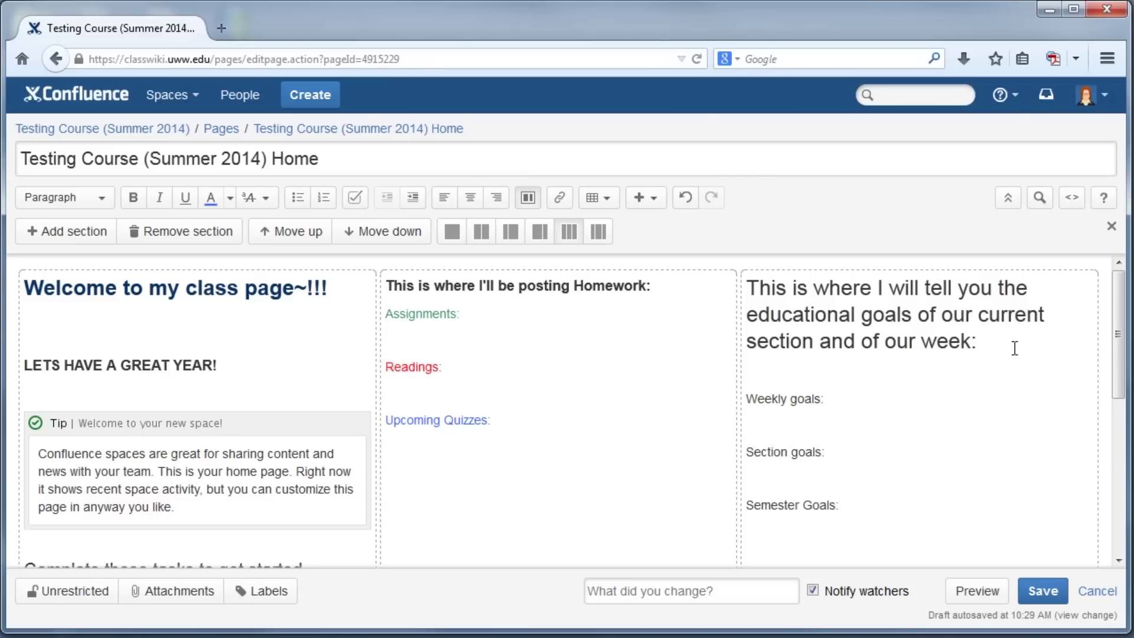
- Colour Weekly goals purple, Section goals grey and Semester Goals orange
drag(746, 398, 825, 400)
click(230, 197)
click(319, 258)
drag(746, 452, 826, 452)
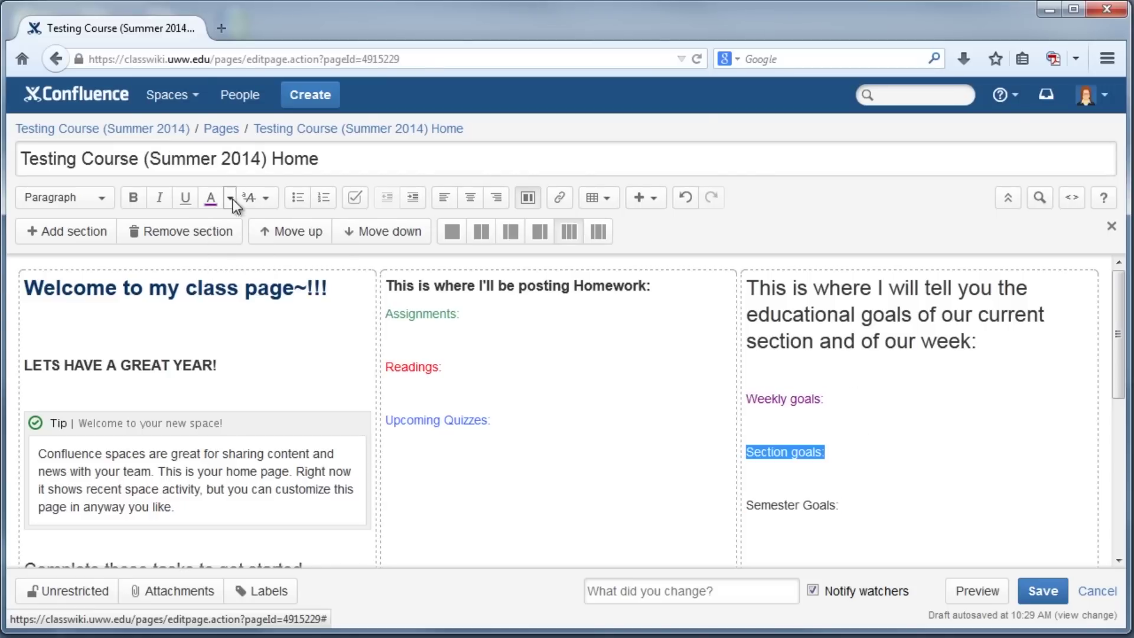
click(229, 198)
click(336, 258)
drag(840, 505, 696, 494)
click(230, 197)
click(230, 240)
- Recolour the Section goals label gold
drag(825, 452, 722, 444)
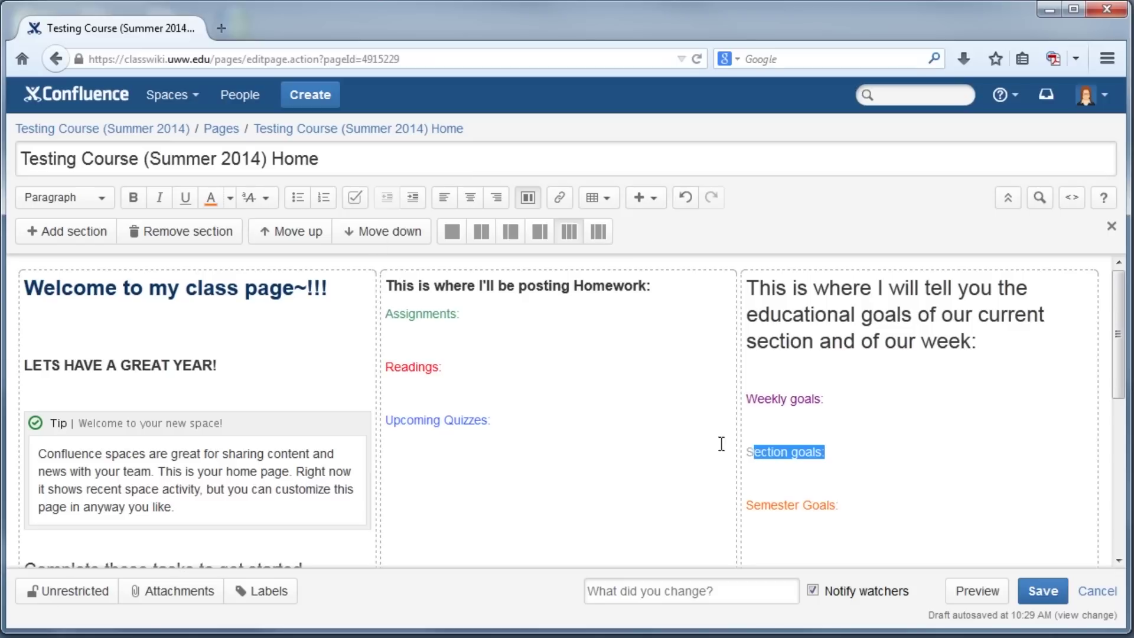
click(230, 198)
click(230, 258)
click(933, 497)
drag(838, 466, 746, 452)
click(230, 197)
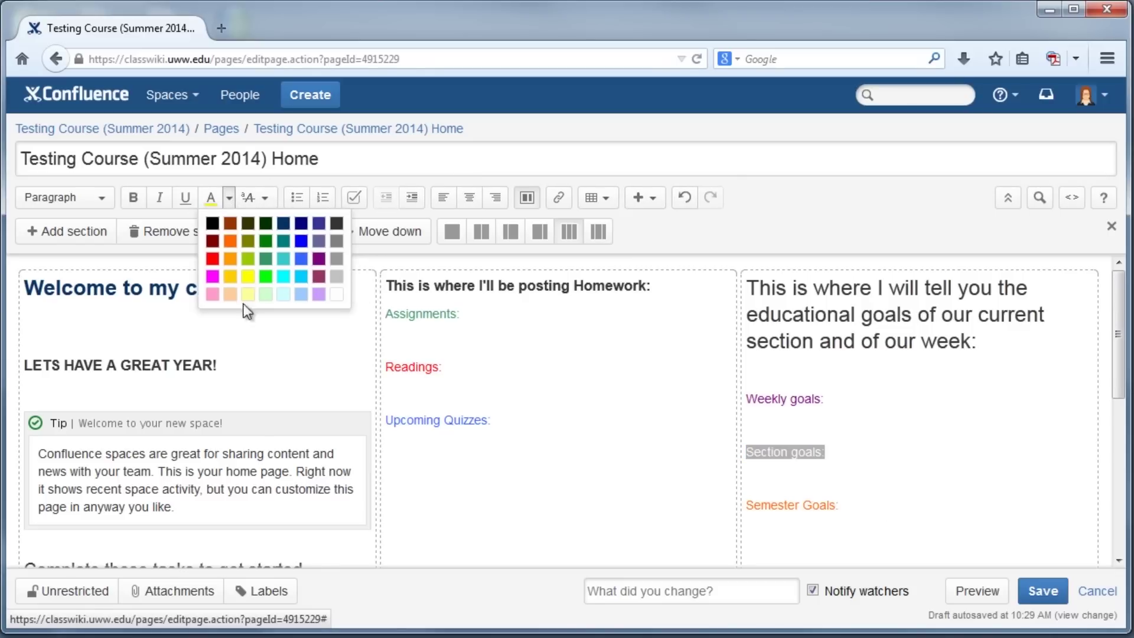
click(230, 276)
- Bold the three goal labels and the three middle-column labels, then close the page layout options
drag(910, 532, 746, 393)
click(134, 197)
drag(491, 420, 381, 301)
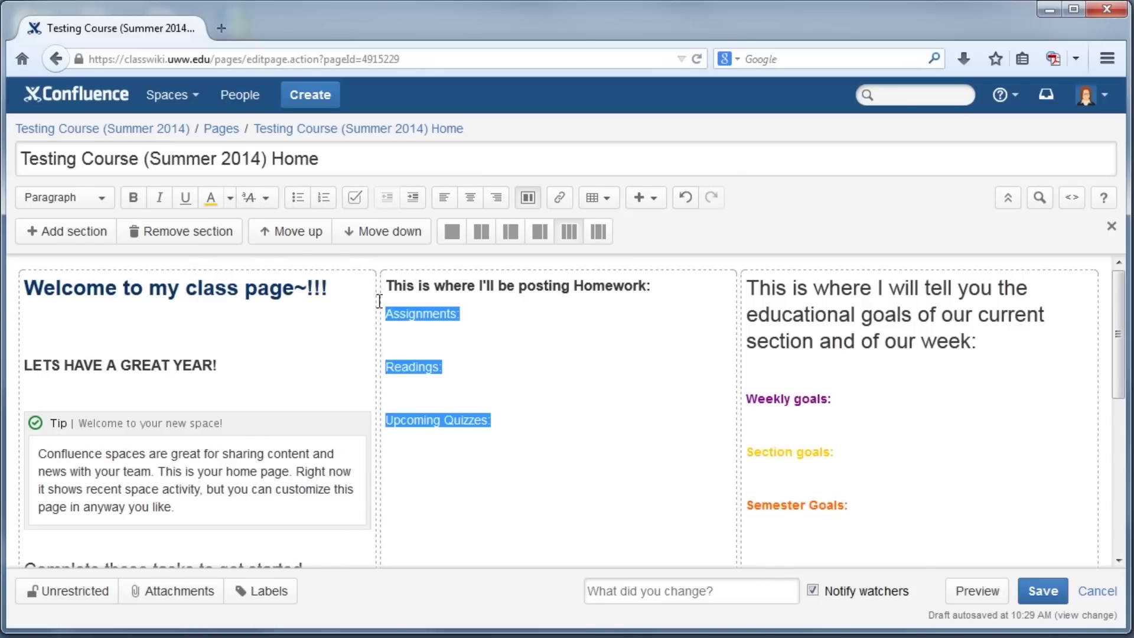
click(133, 197)
click(528, 197)
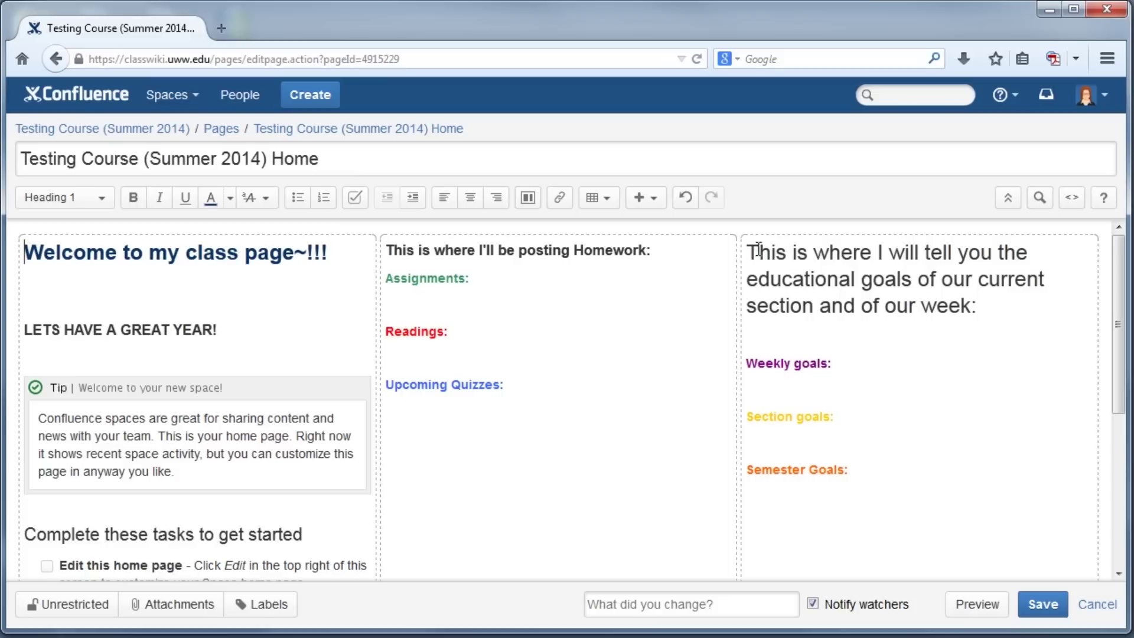
click(657, 198)
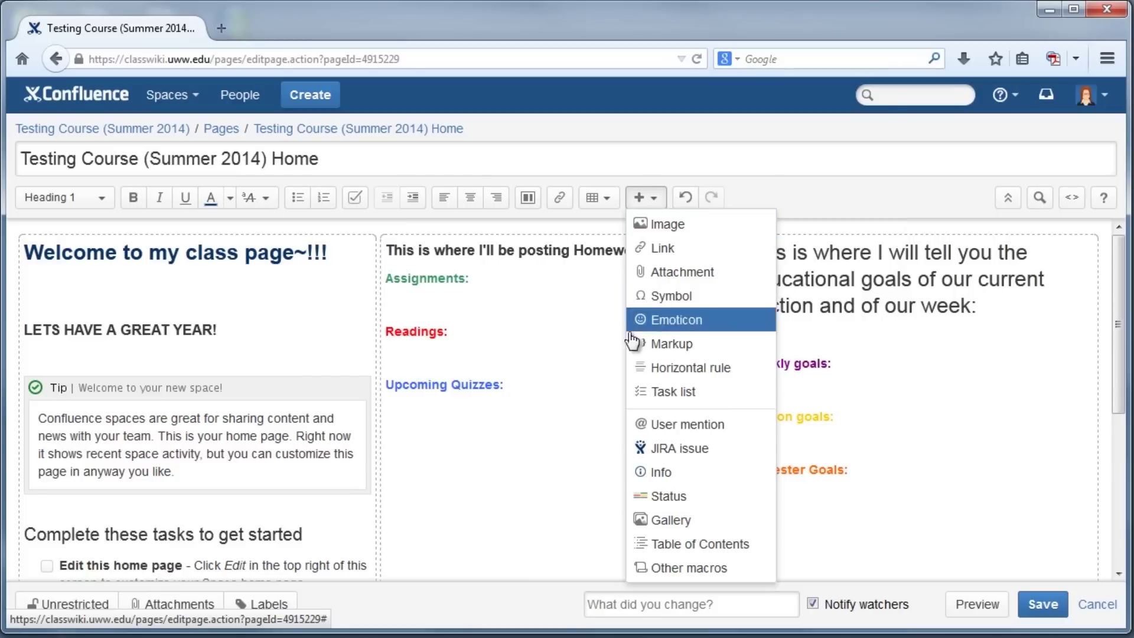
- Dismiss the Insert menu and the attachment link dialog, then save the edited home page
click(607, 387)
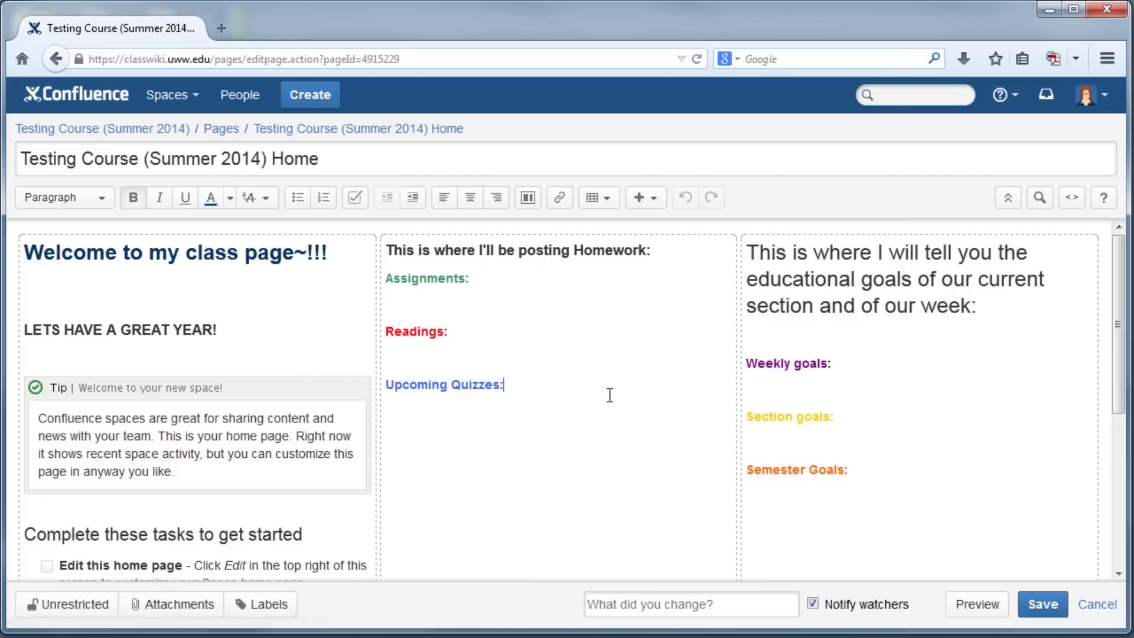
click(173, 608)
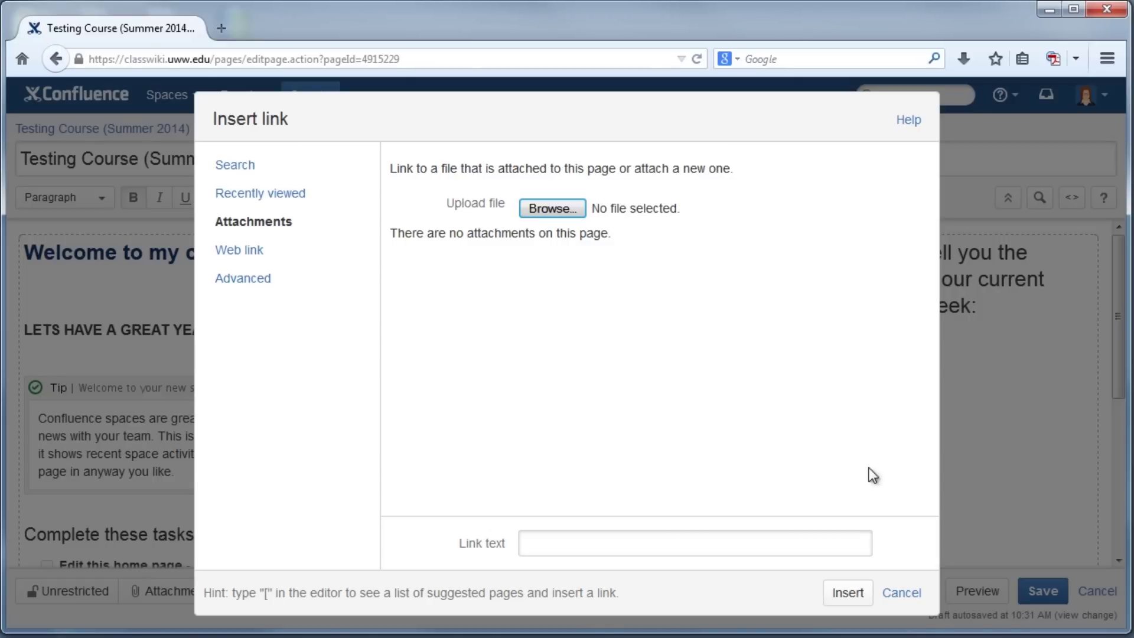
click(905, 598)
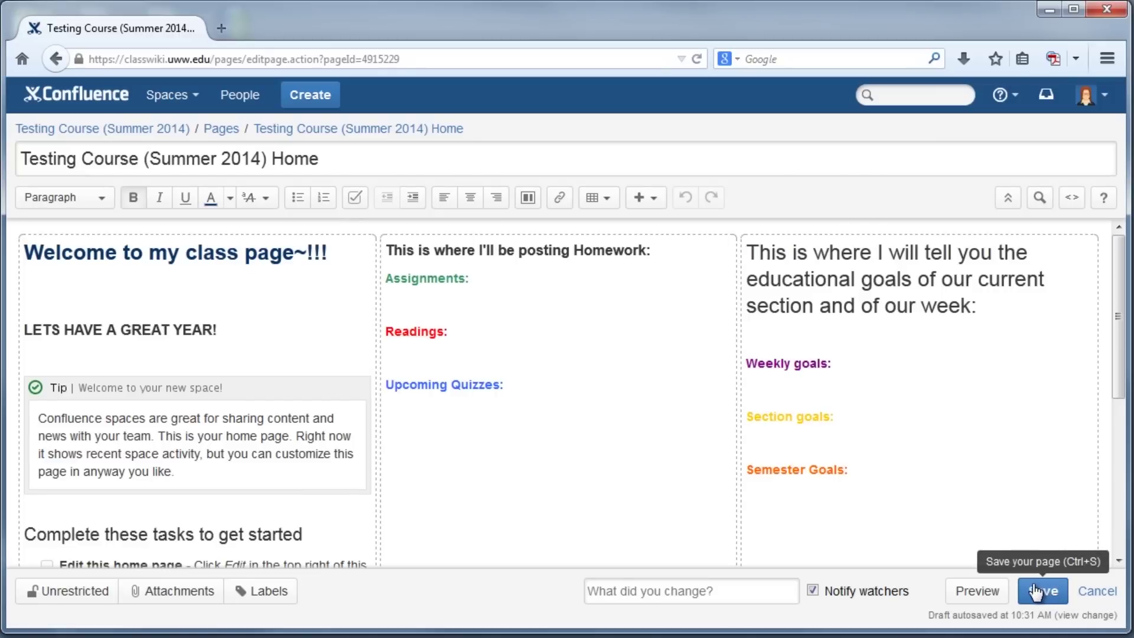
click(1046, 598)
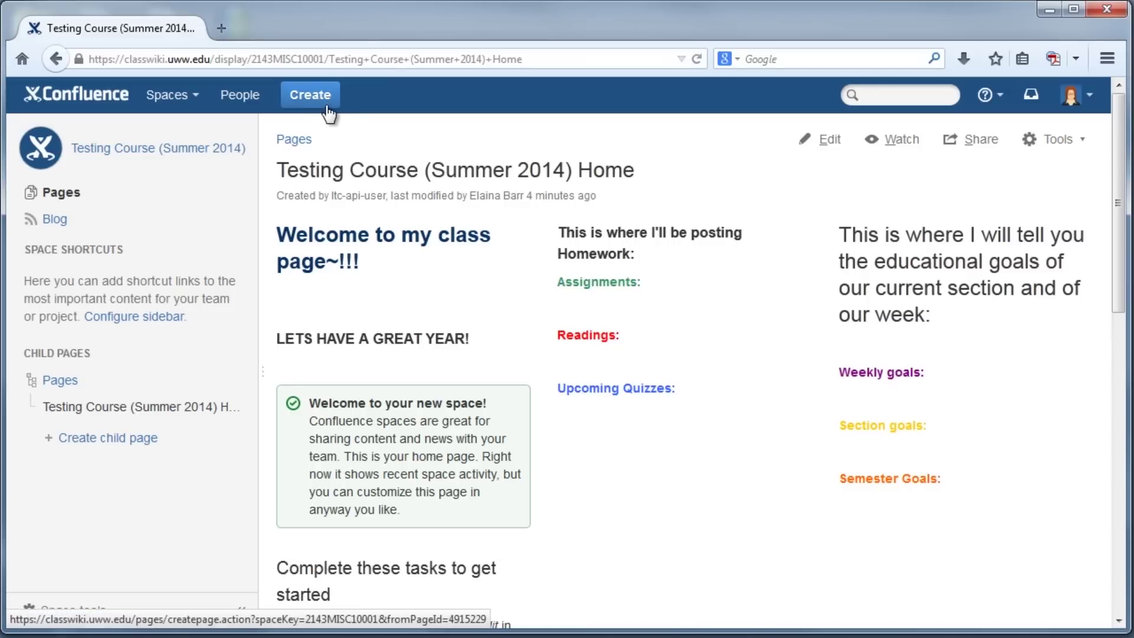
click(327, 111)
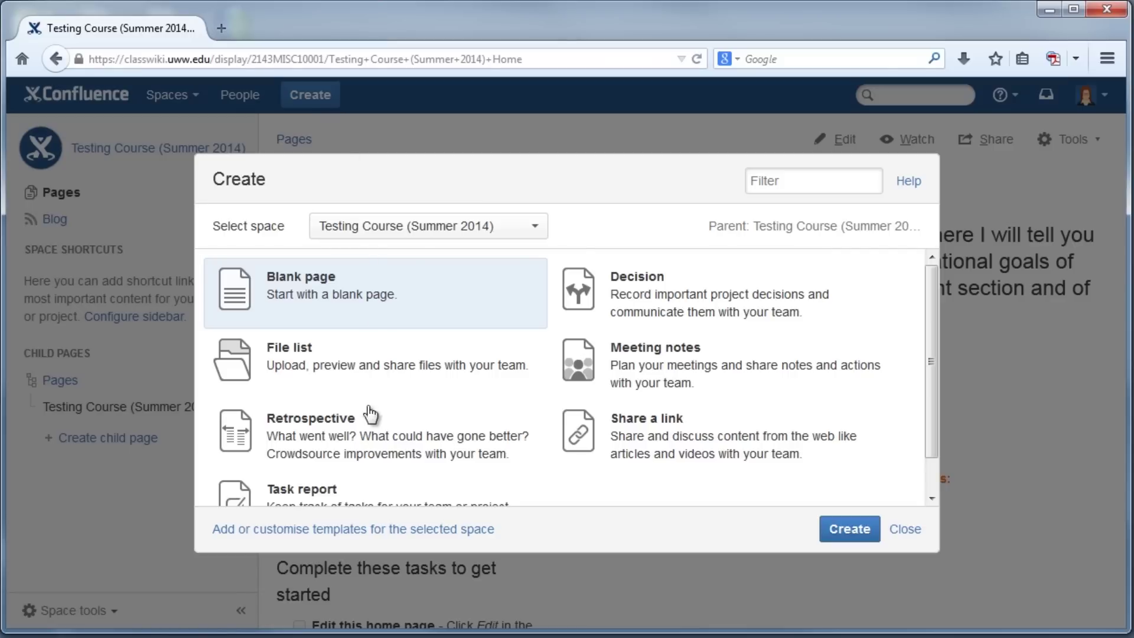
scroll(732, 443, down, 1)
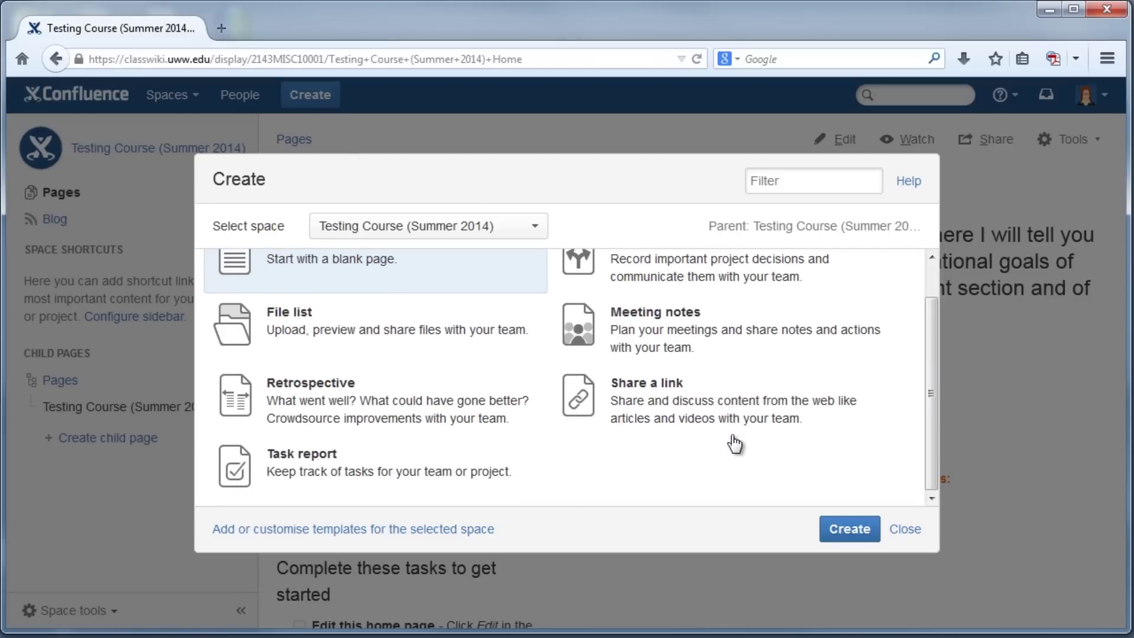
scroll(735, 443, up, 1)
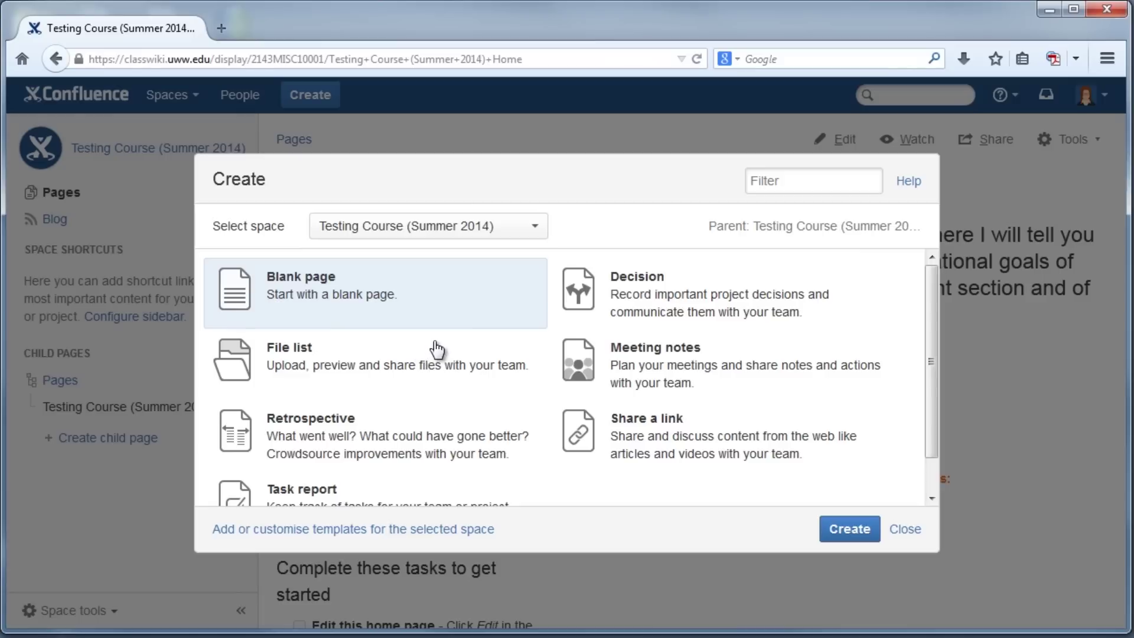
click(461, 369)
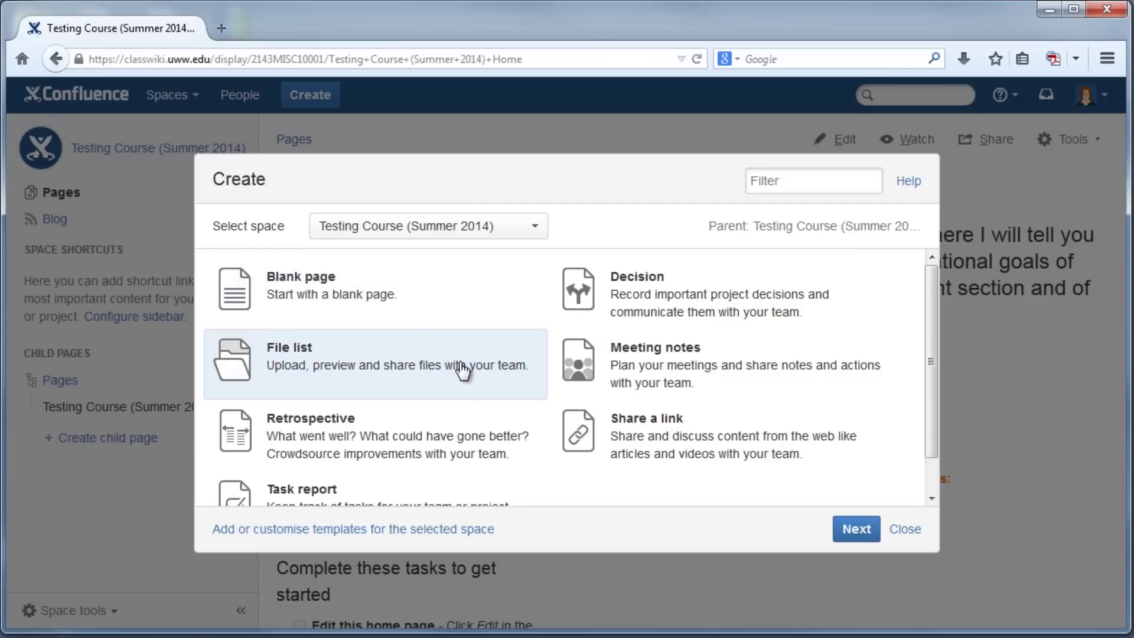
click(685, 308)
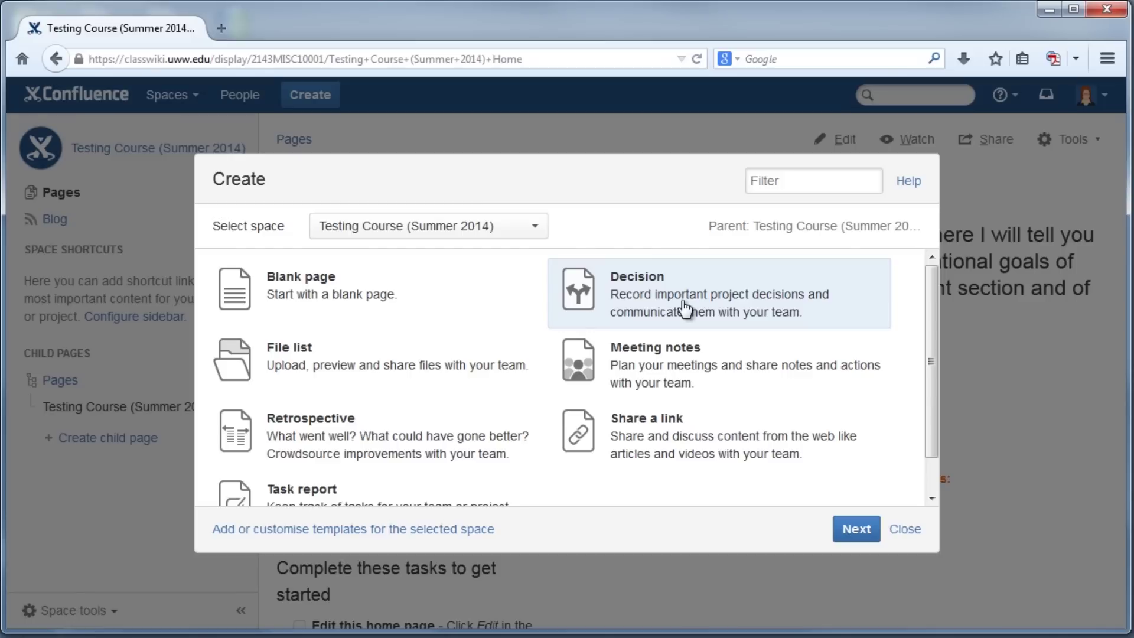
click(423, 442)
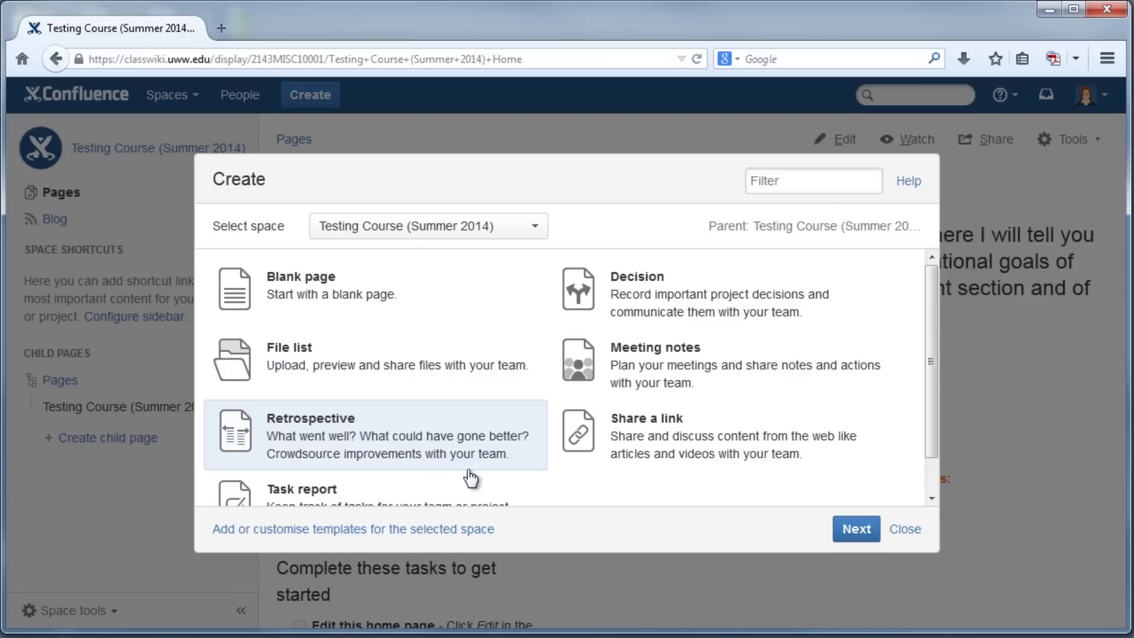
click(909, 531)
scroll(611, 502, down, 5)
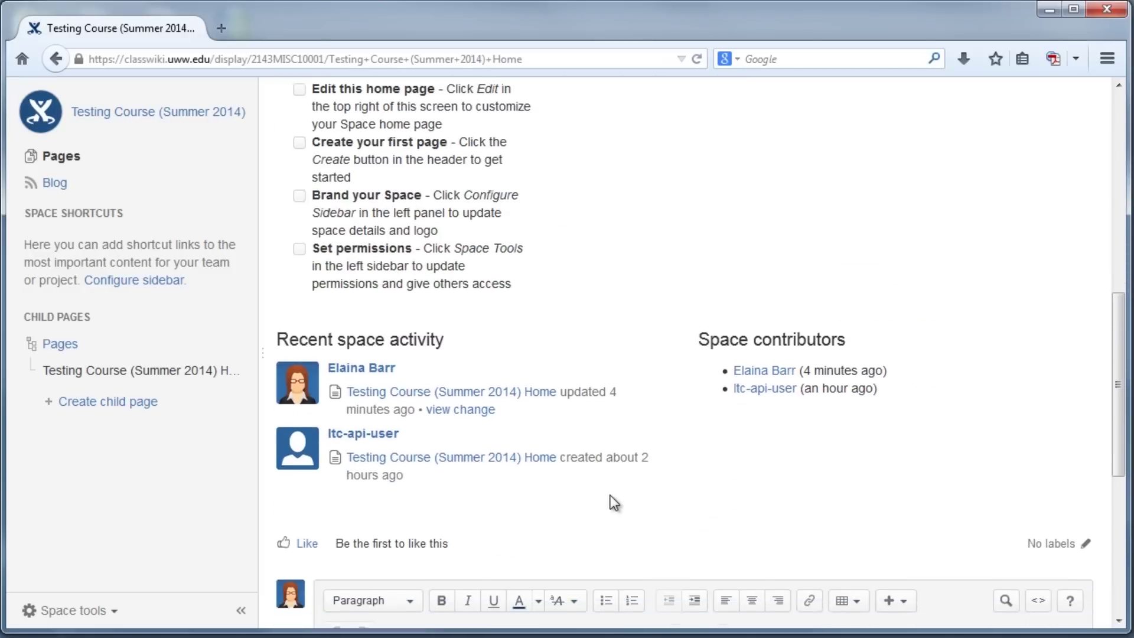
- Post the comment 'I am really looking forward to this class and I hope that we will have a good year!!' and like the page
scroll(614, 502, down, 3)
click(557, 516)
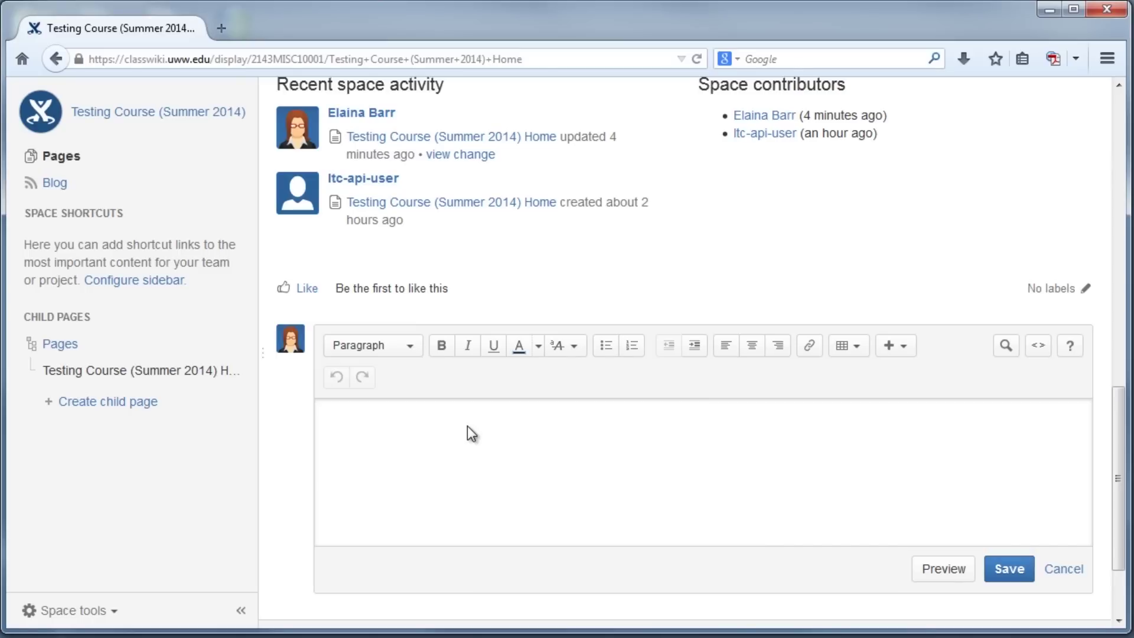
text(I am really look)
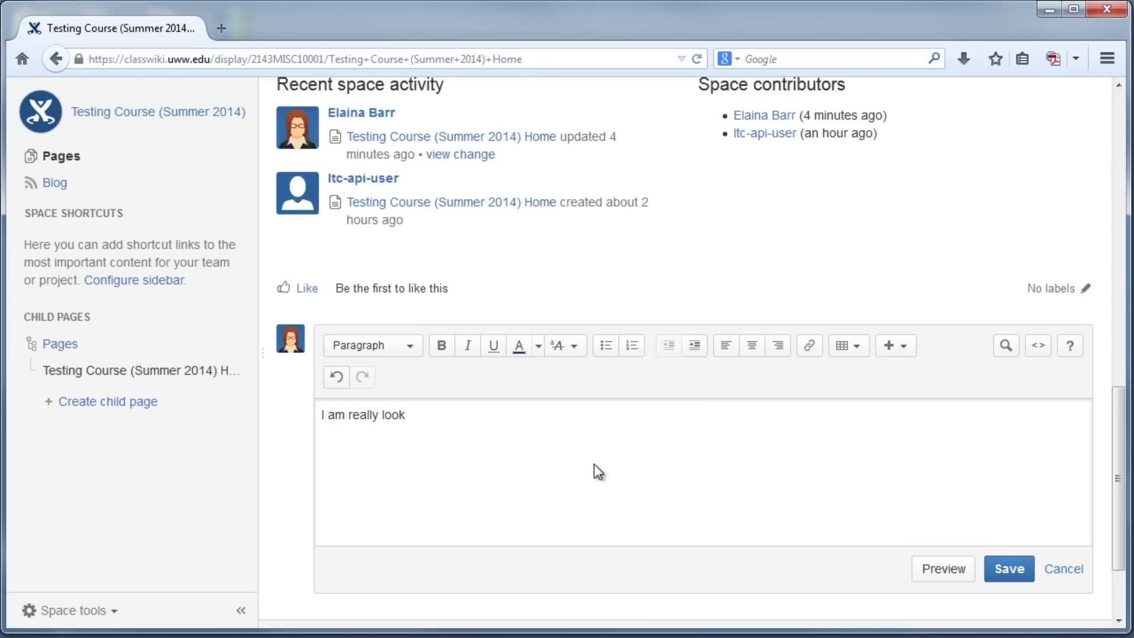
text(ing forward to this )
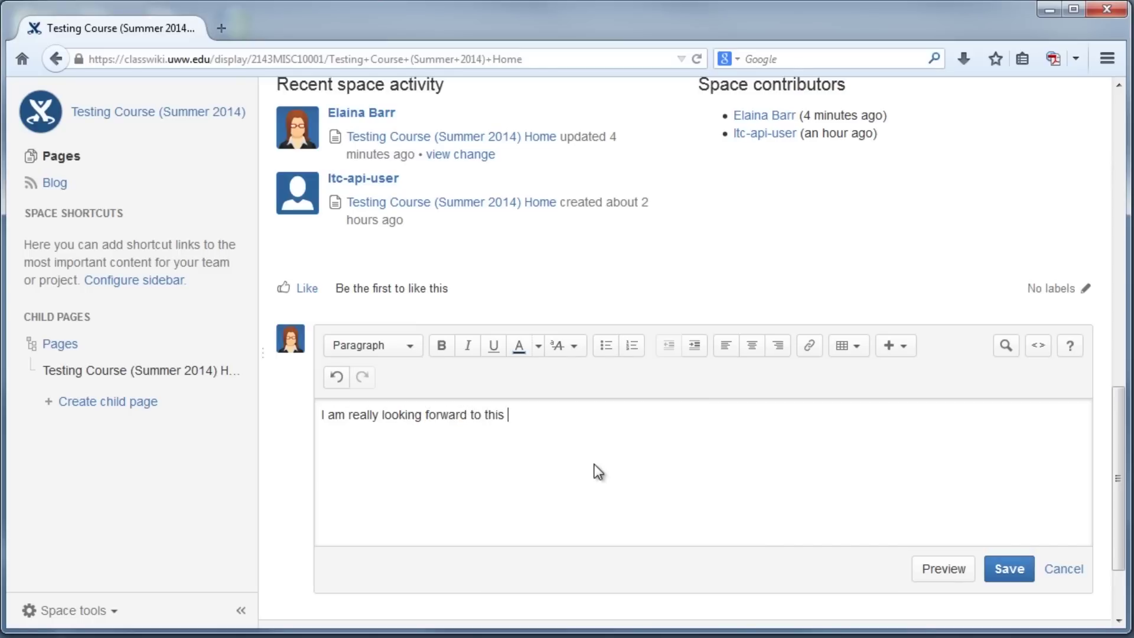
text(class and I hope that we will)
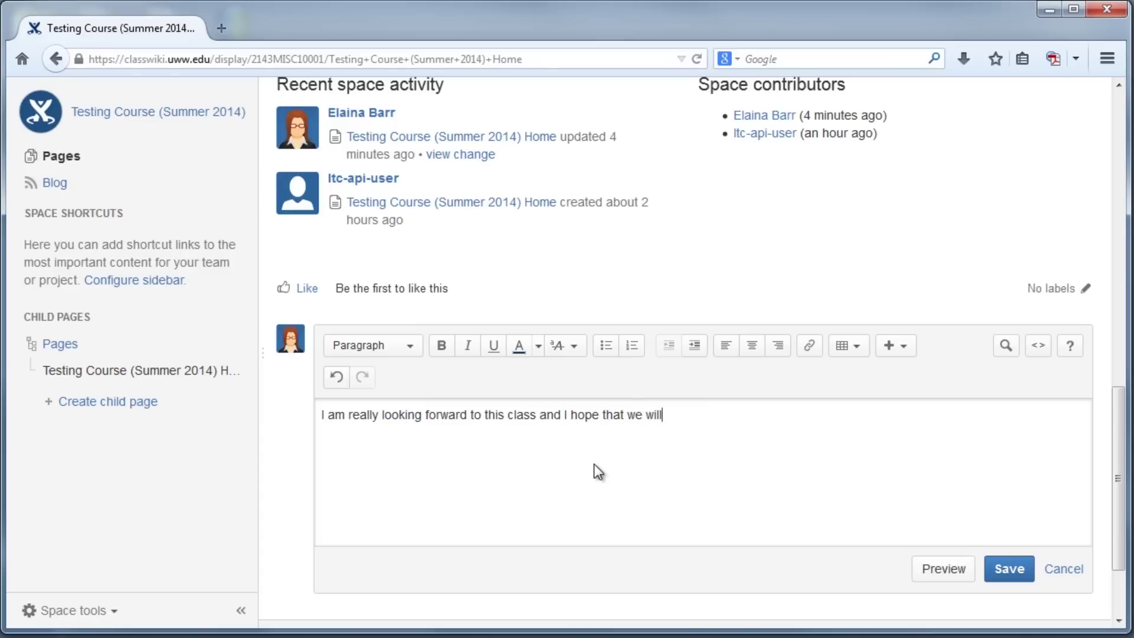
text( have a good year!!)
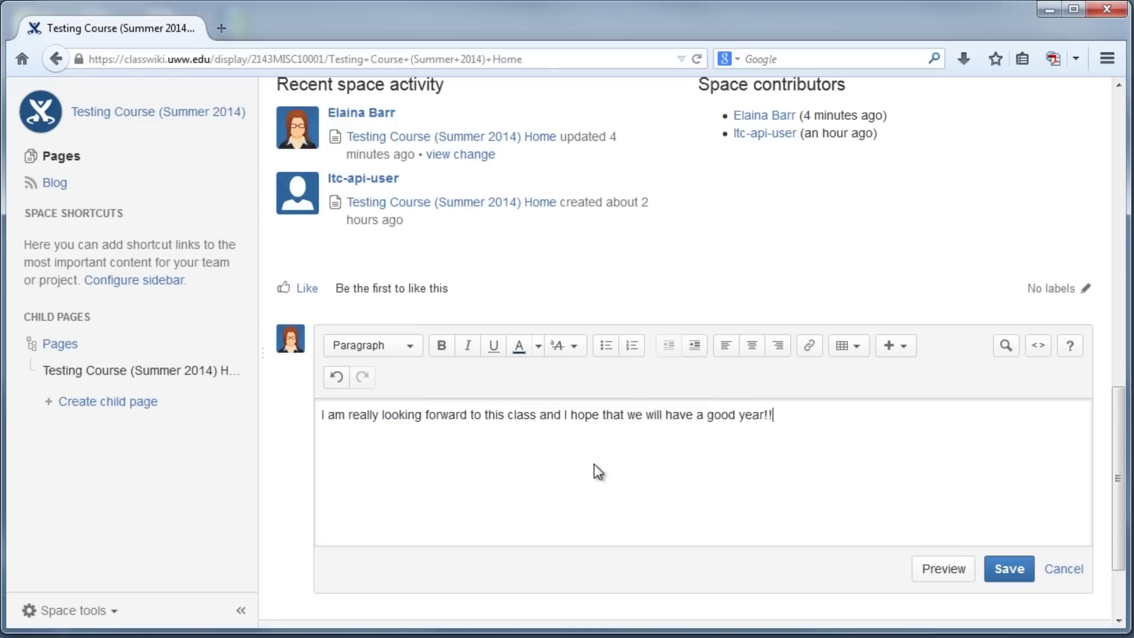
click(1005, 569)
click(306, 284)
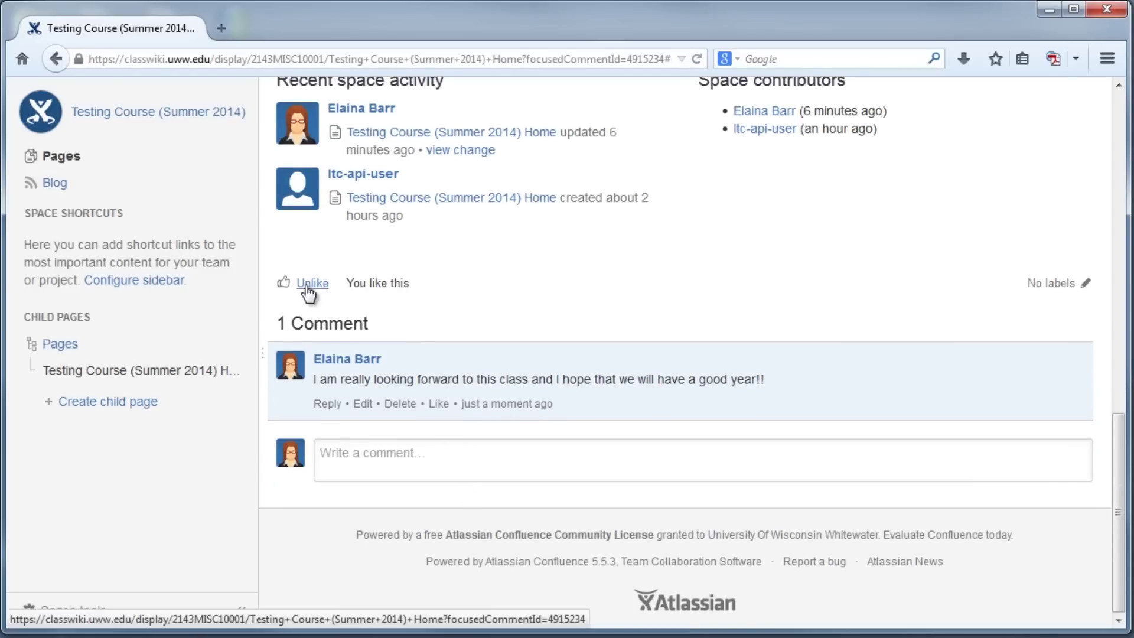
scroll(520, 307, up, 15)
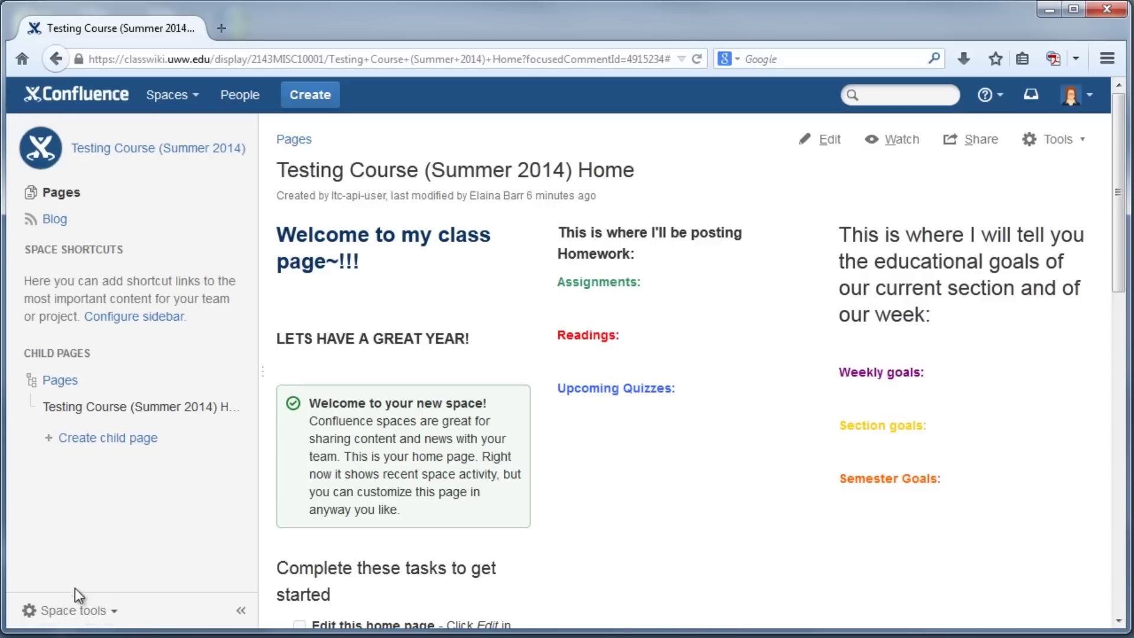
click(106, 597)
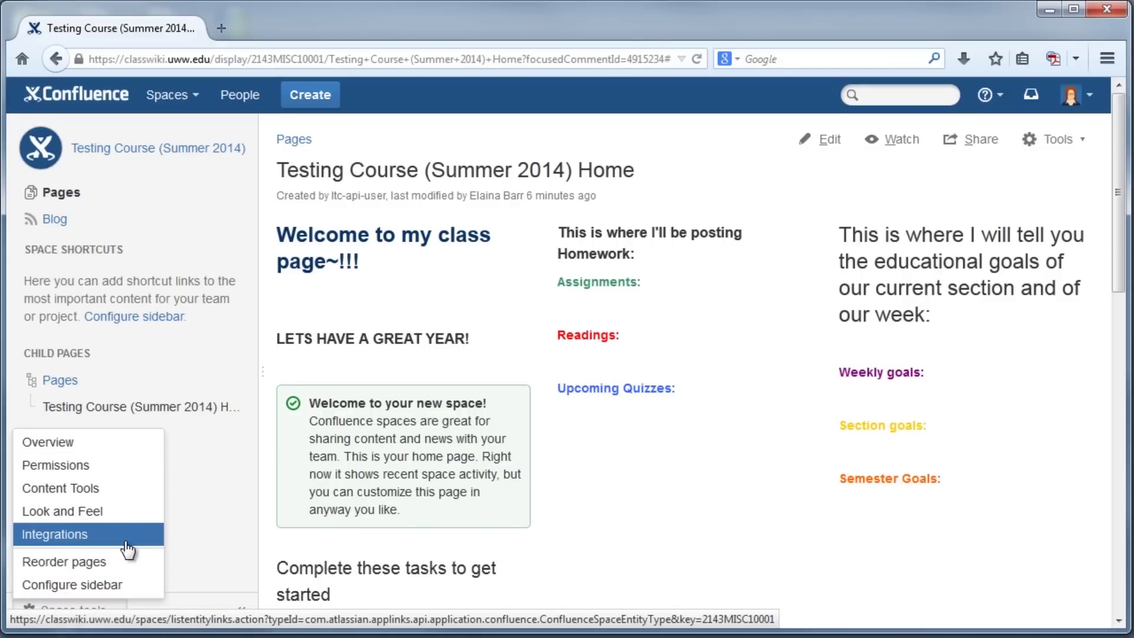
click(99, 586)
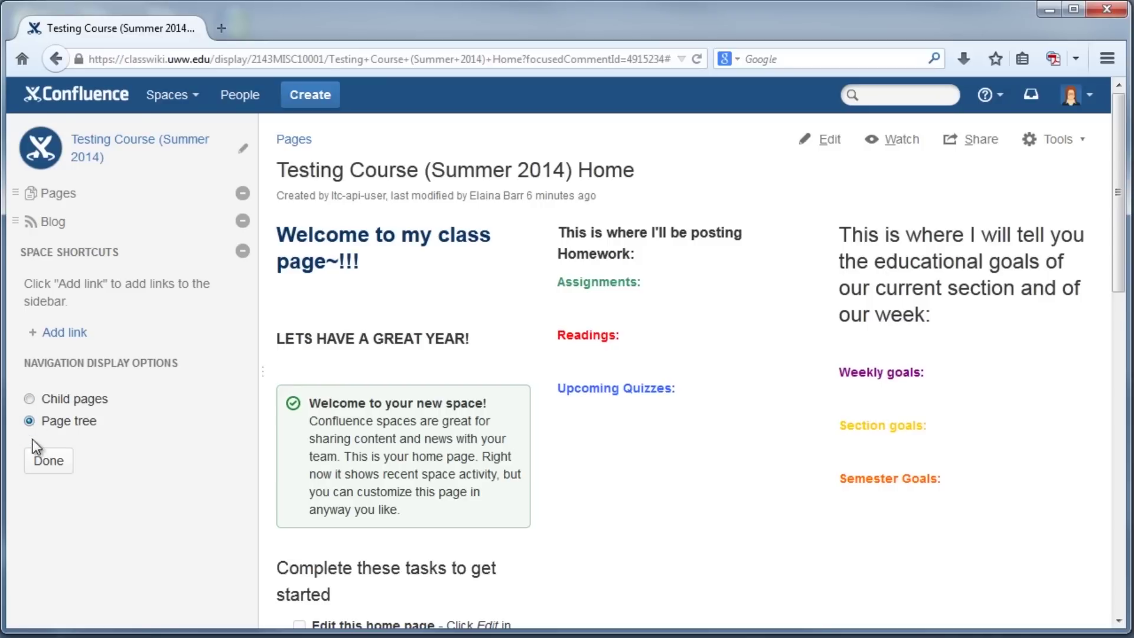
click(42, 459)
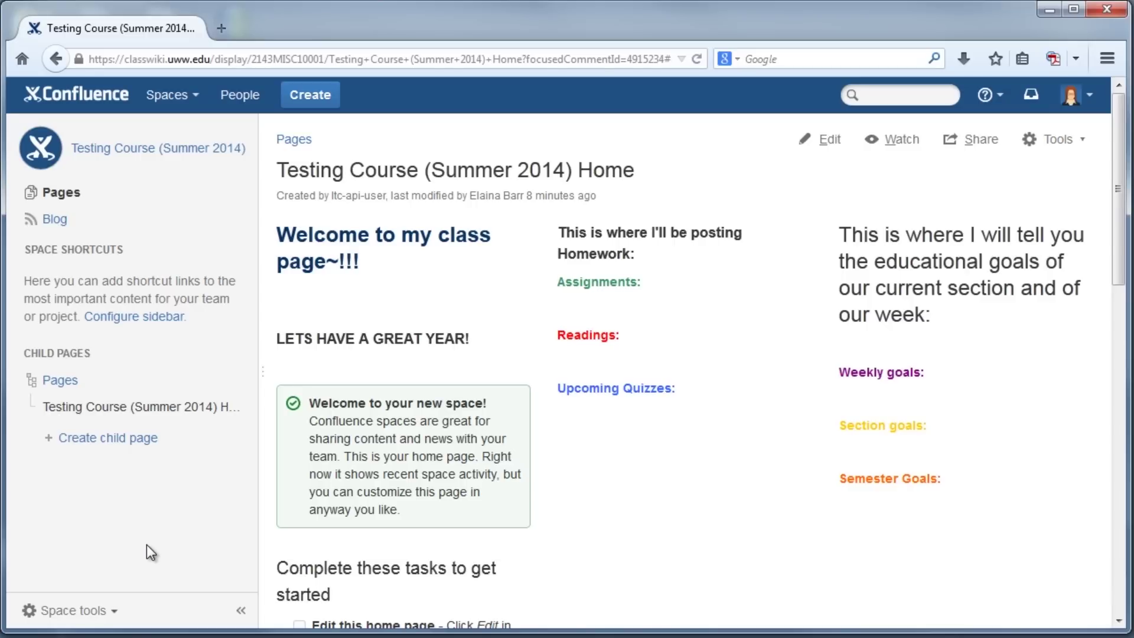
click(115, 611)
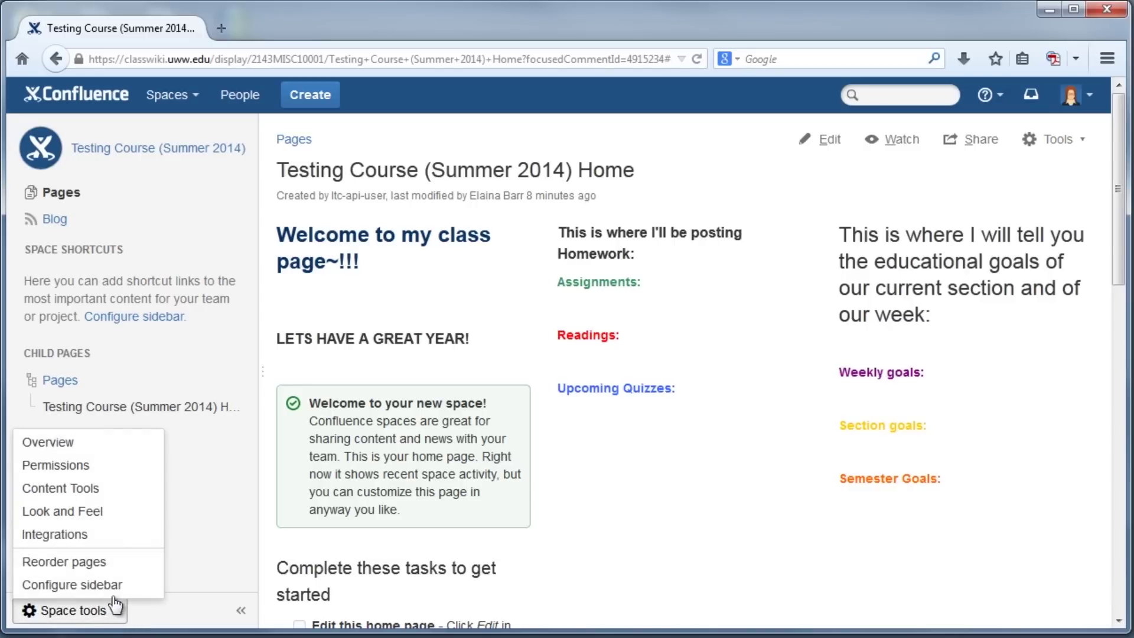
- Give the 2143-misc-100-01-stu group Restrict and Blog Add space permissions
click(103, 468)
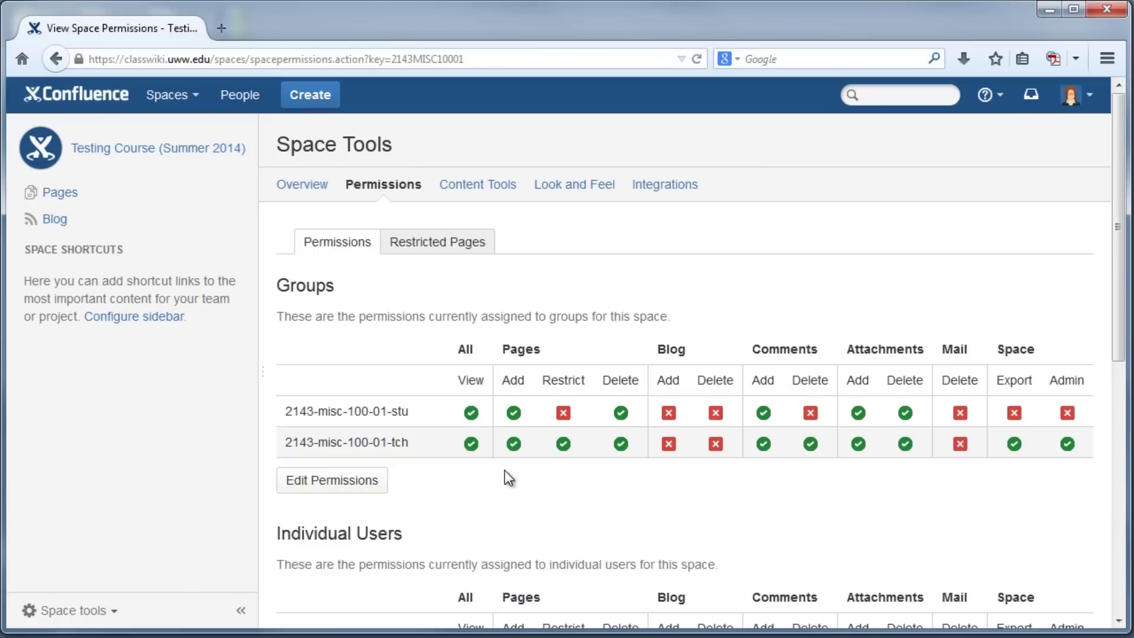
scroll(497, 470, down, 3)
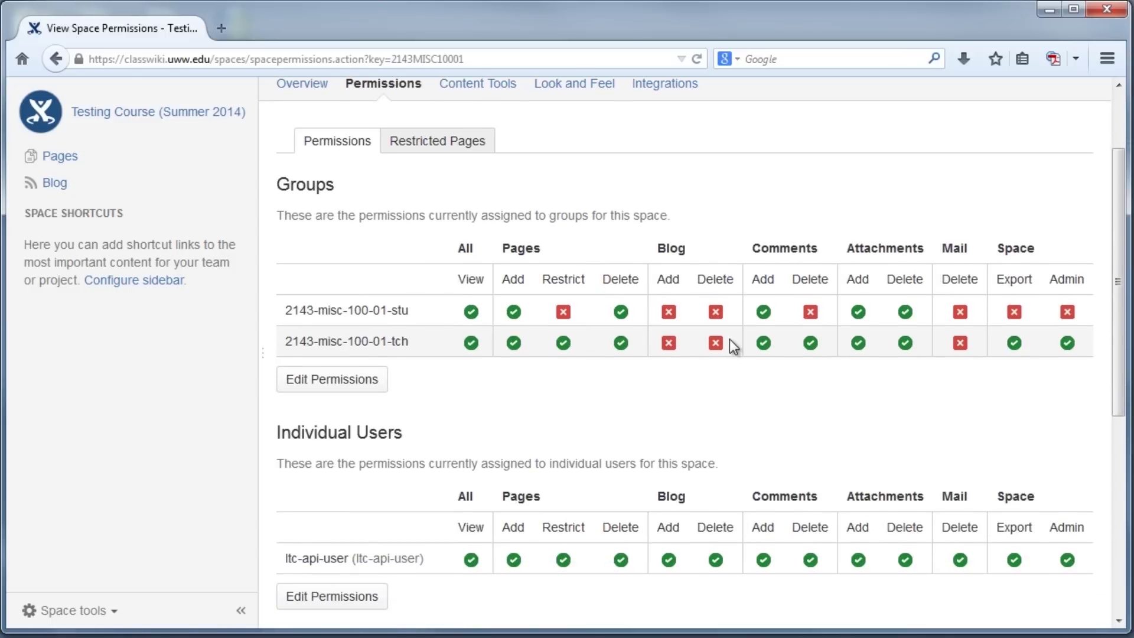
click(335, 385)
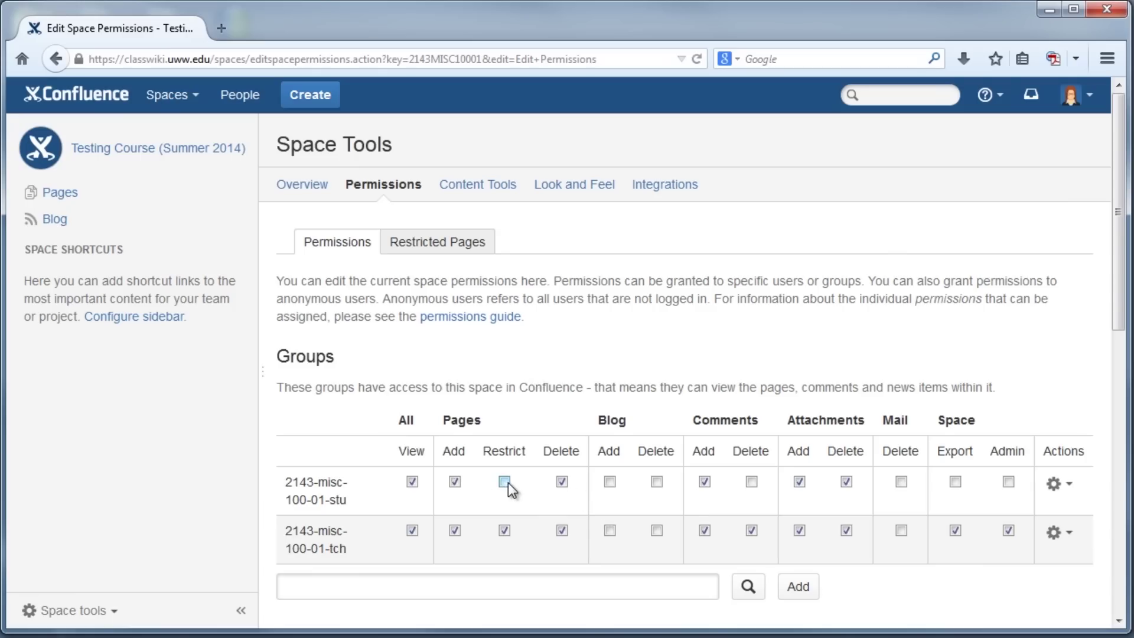
click(504, 482)
click(610, 482)
- Save all permission changes and return to the space home page
scroll(300, 567, down, 6)
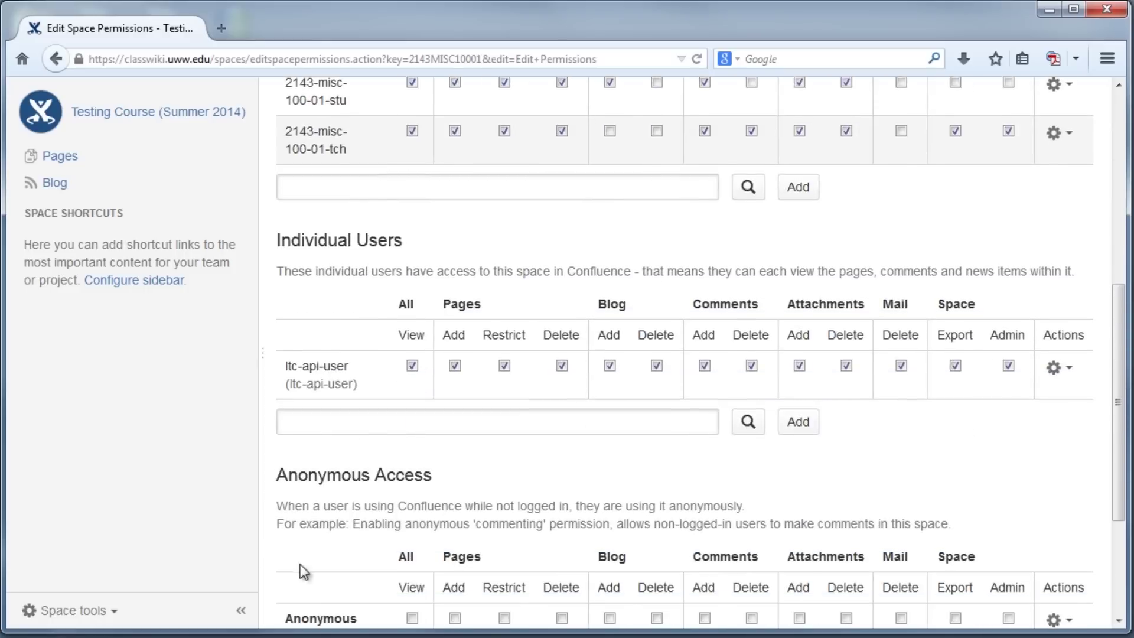
scroll(364, 469, down, 3)
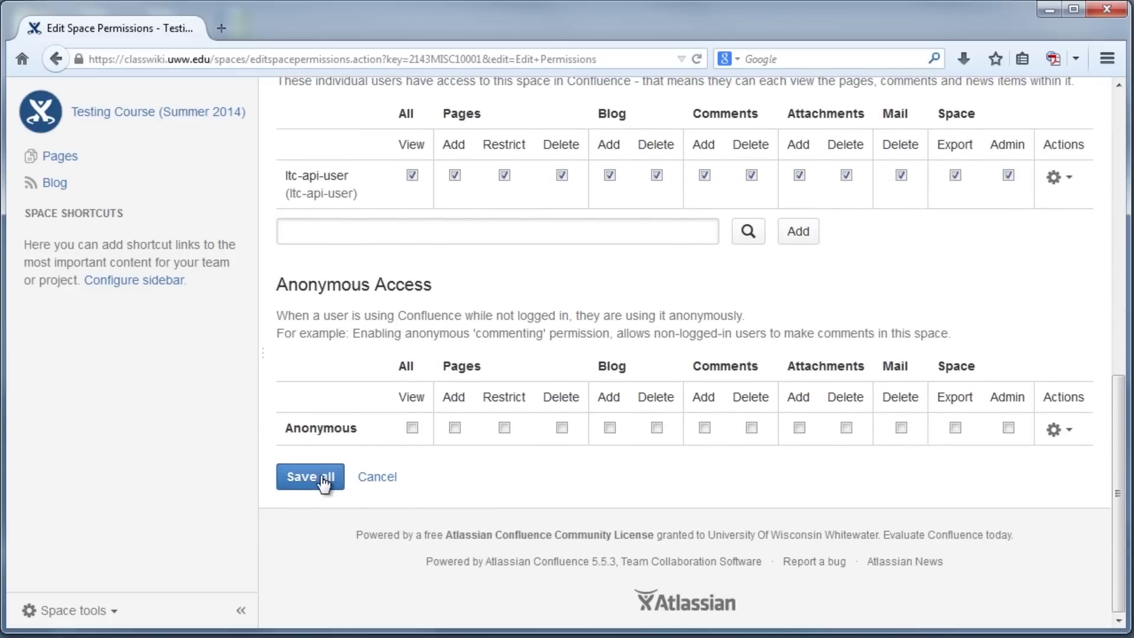
click(324, 479)
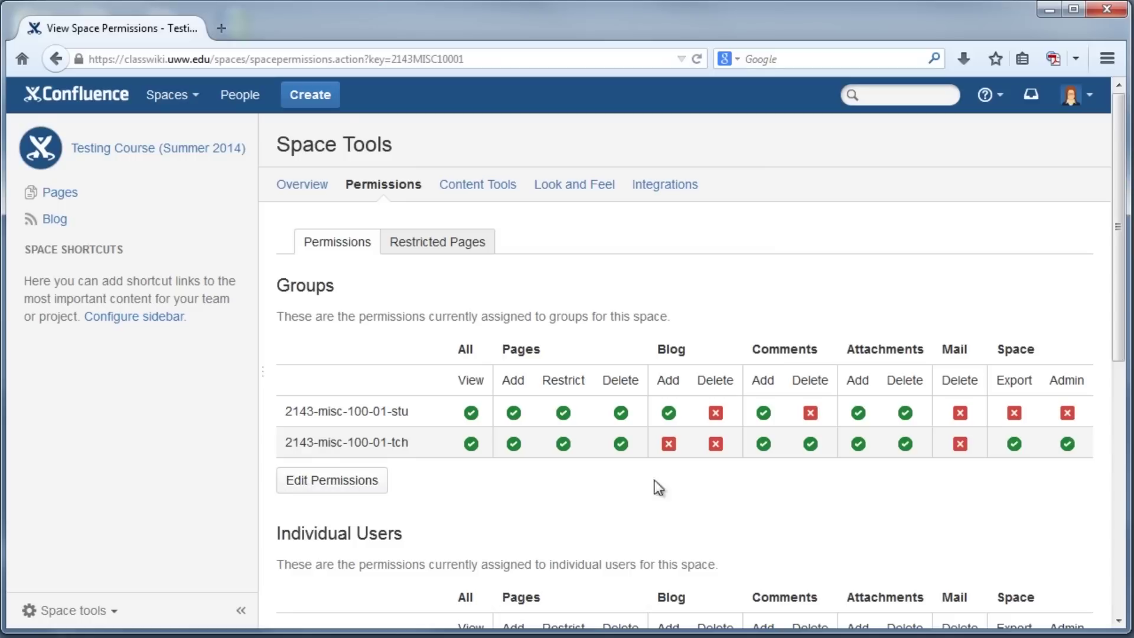
click(233, 152)
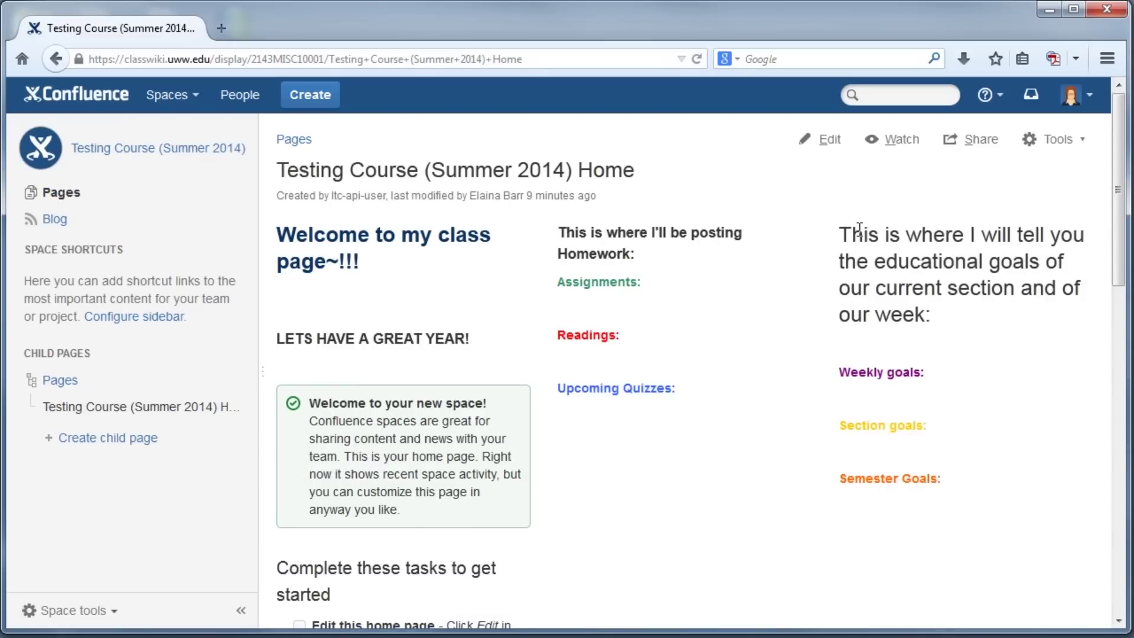
click(1061, 144)
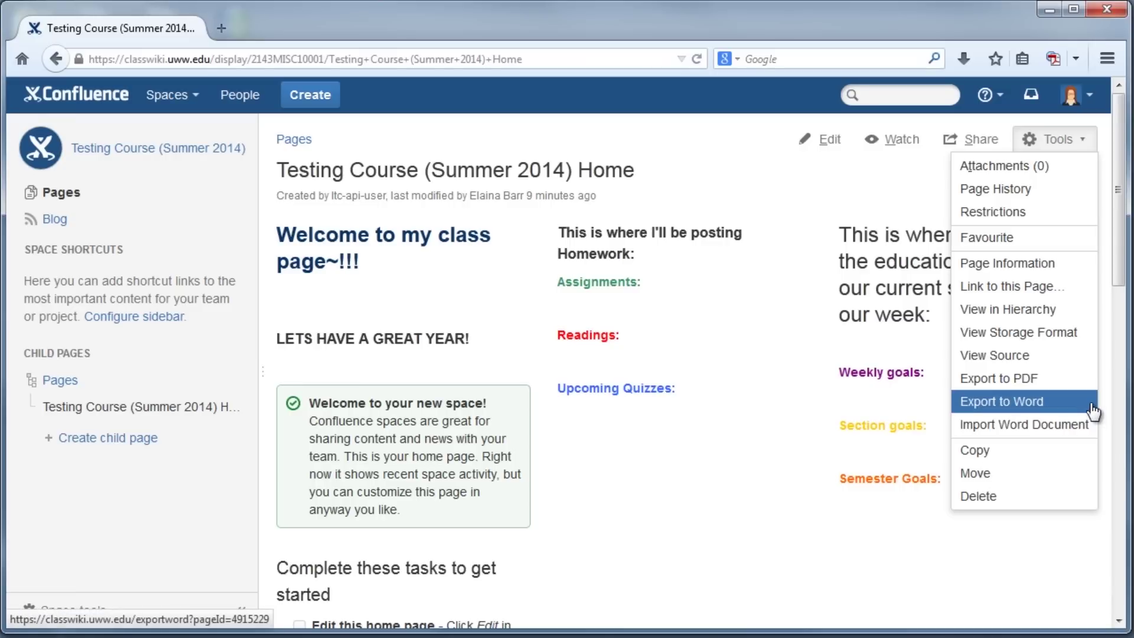
click(899, 357)
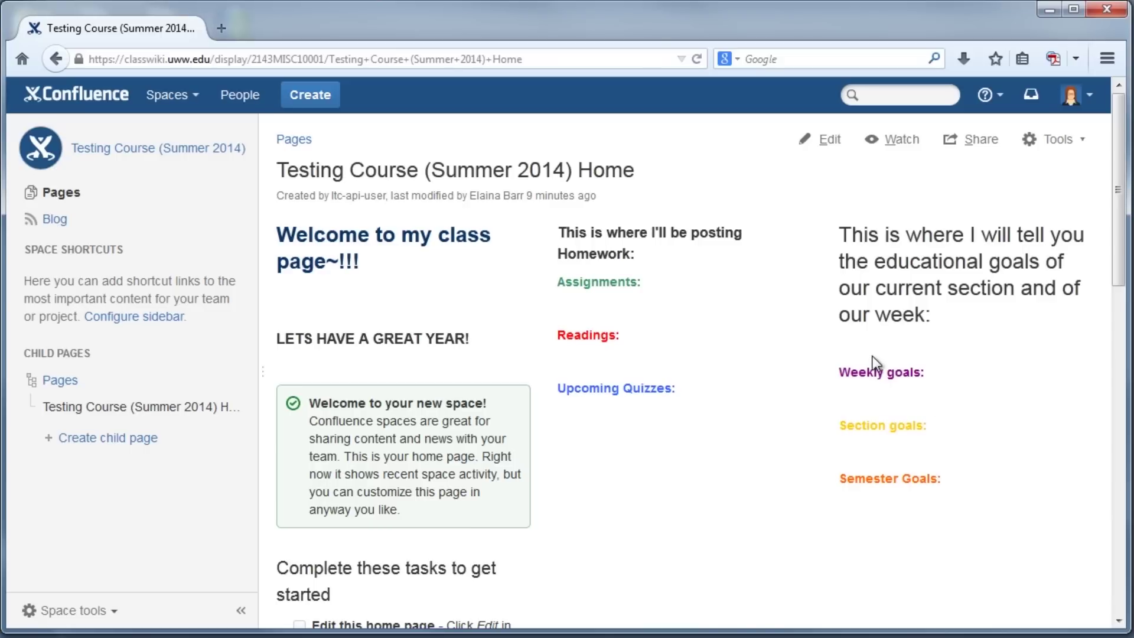